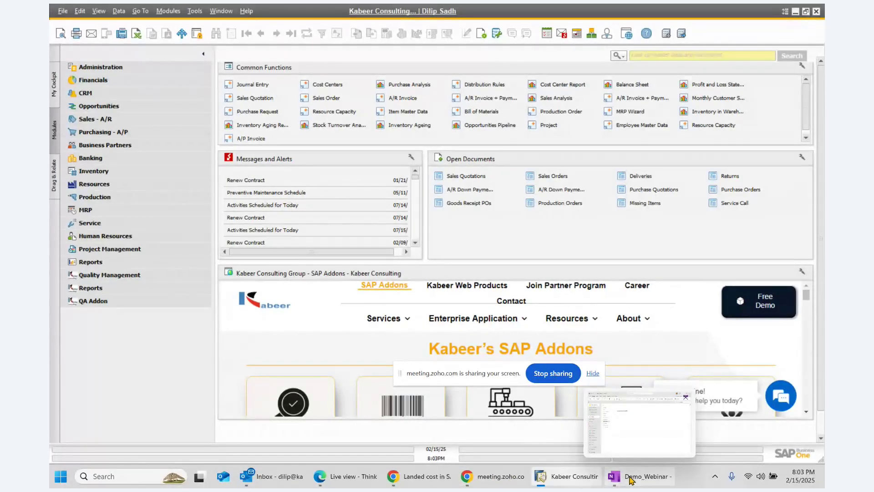
- View the Demo_Webinar notes page in OneNote, and return to SAP Business One
mouse_move(387, 484)
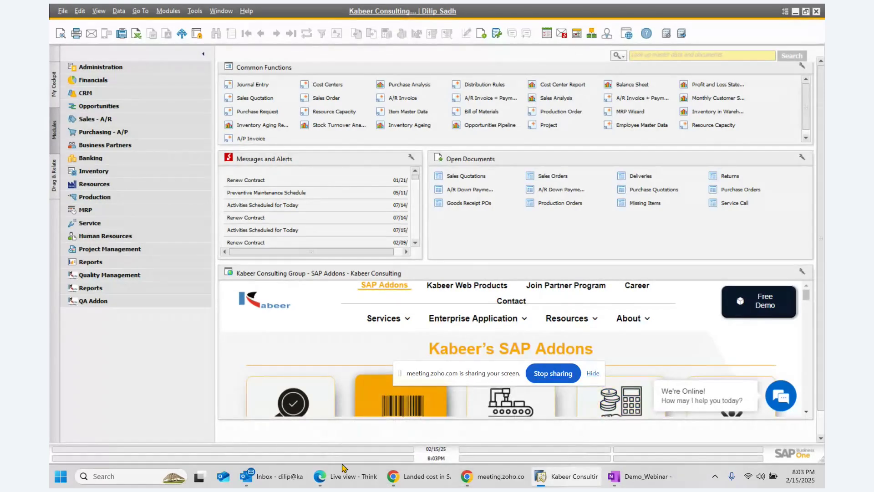
mouse_move(625, 482)
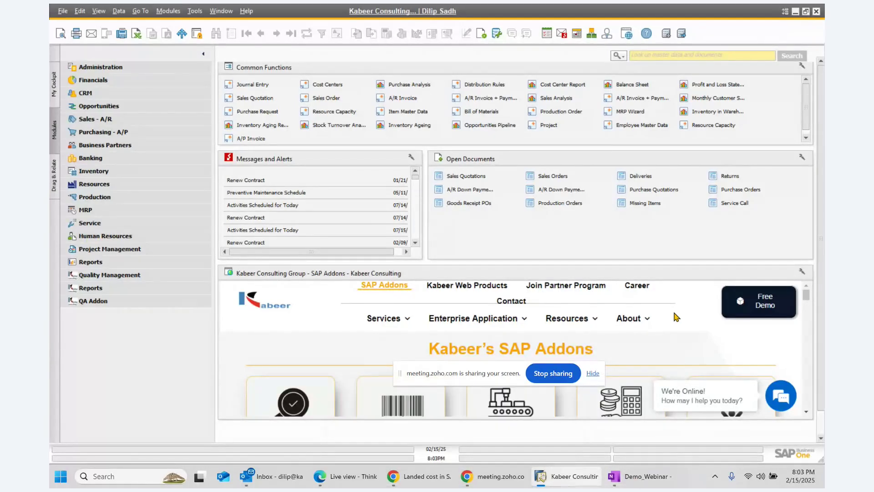
click(635, 477)
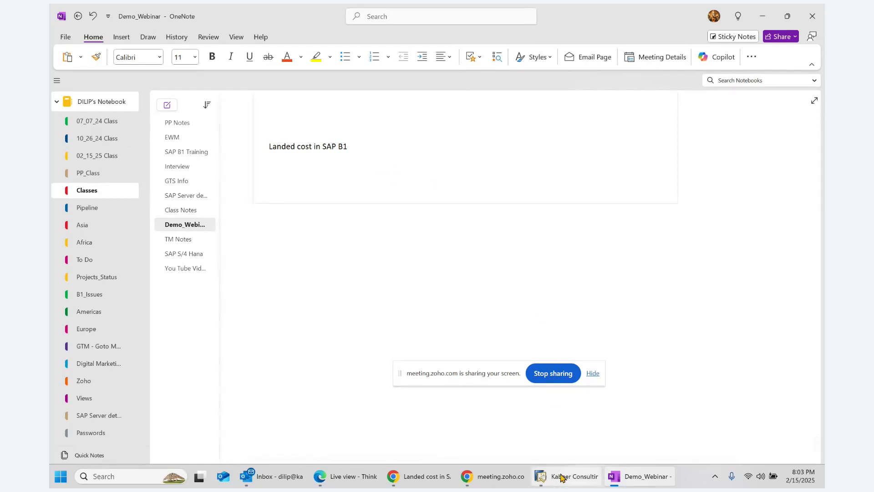
click(585, 479)
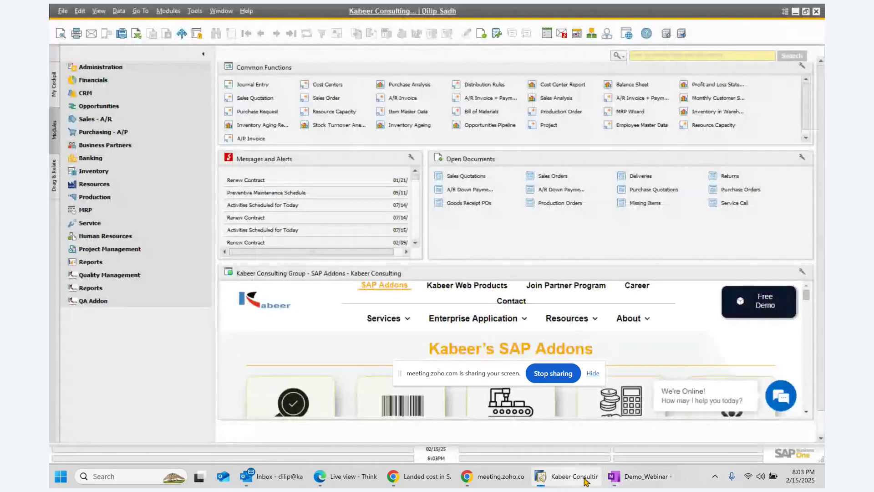
- Start a new purchase order and choose Acme Associates as the vendor
click(92, 136)
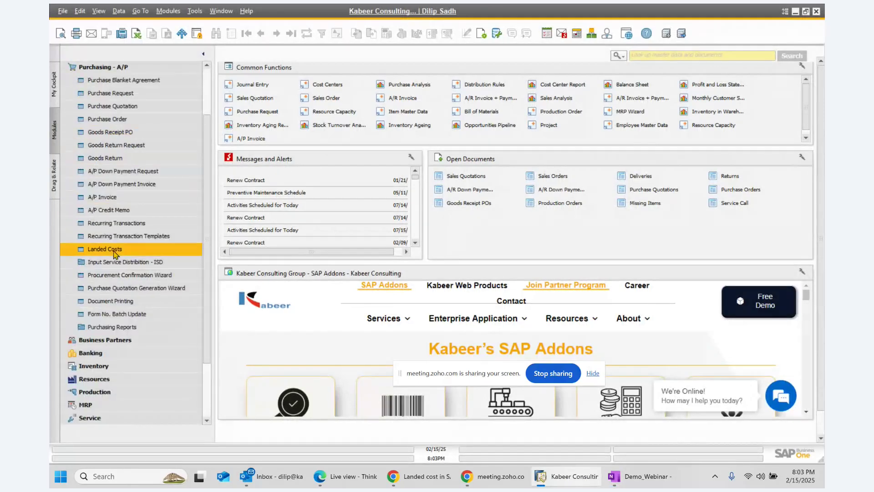
scroll(114, 251, up, 1)
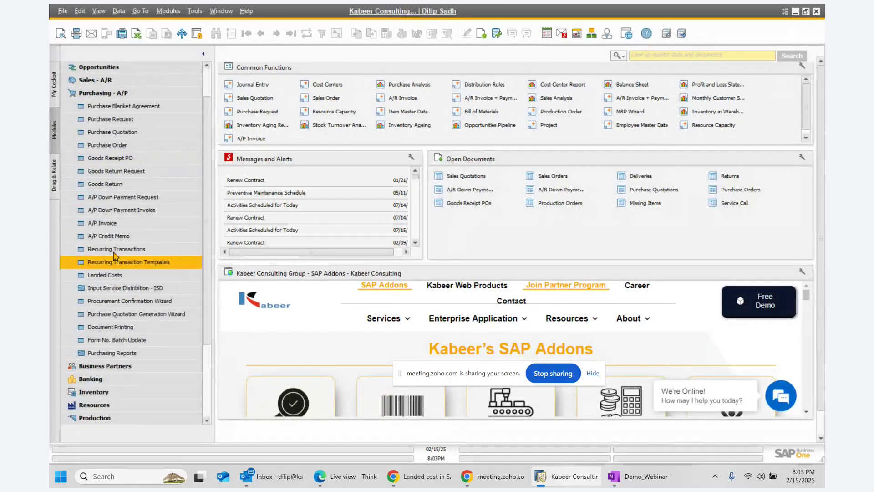
click(114, 145)
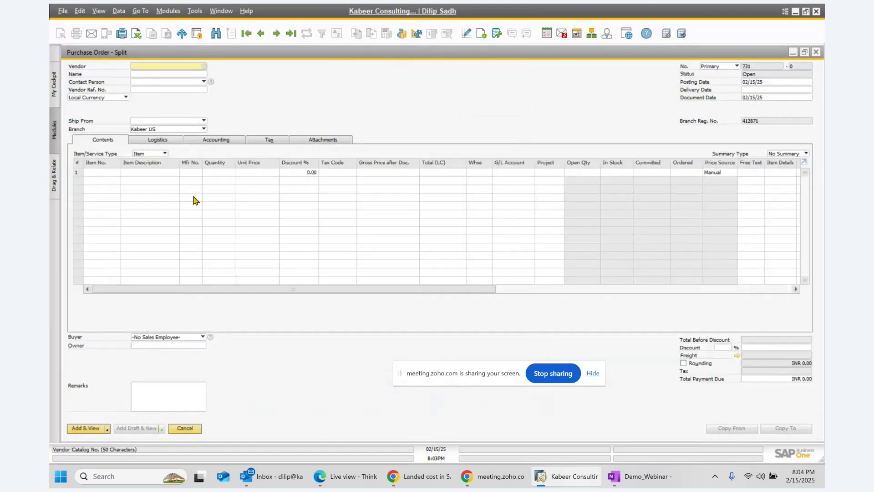
click(205, 68)
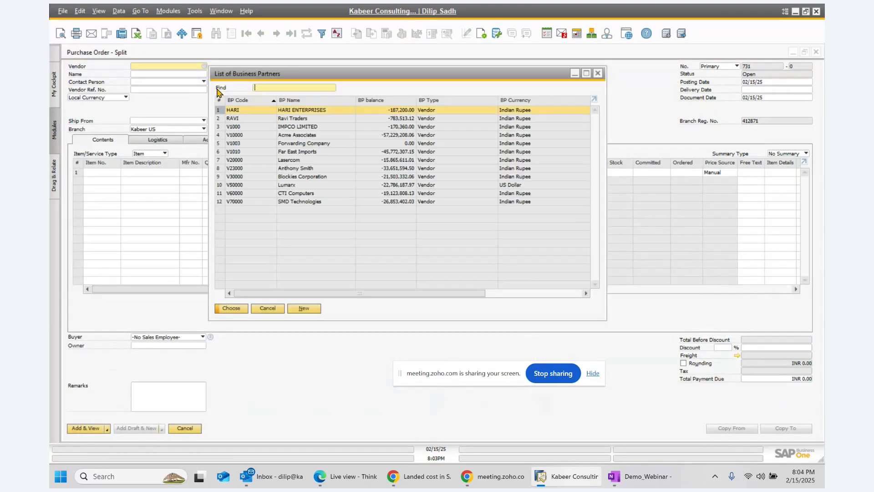
click(288, 137)
double_click(288, 137)
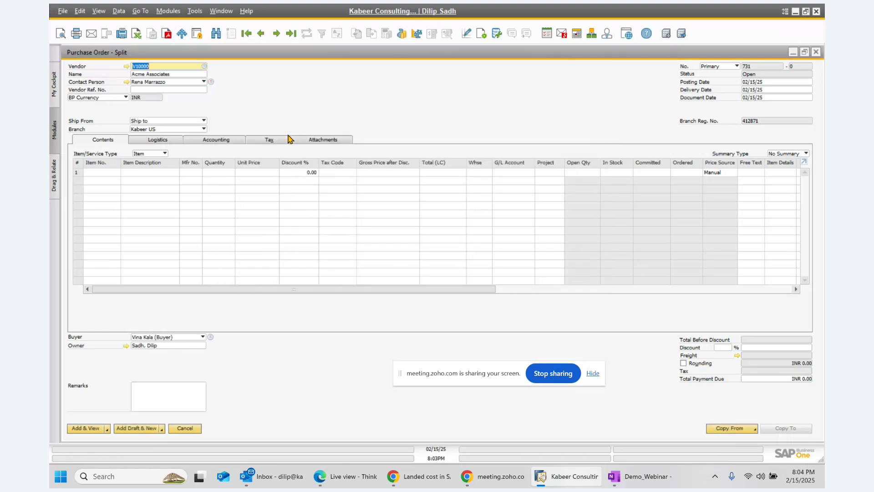
- Add items A00001 (J.B. Officeprint 1420) and A00002 (J.B. Officeprint 1111) to the purchase order's first two lines
click(97, 173)
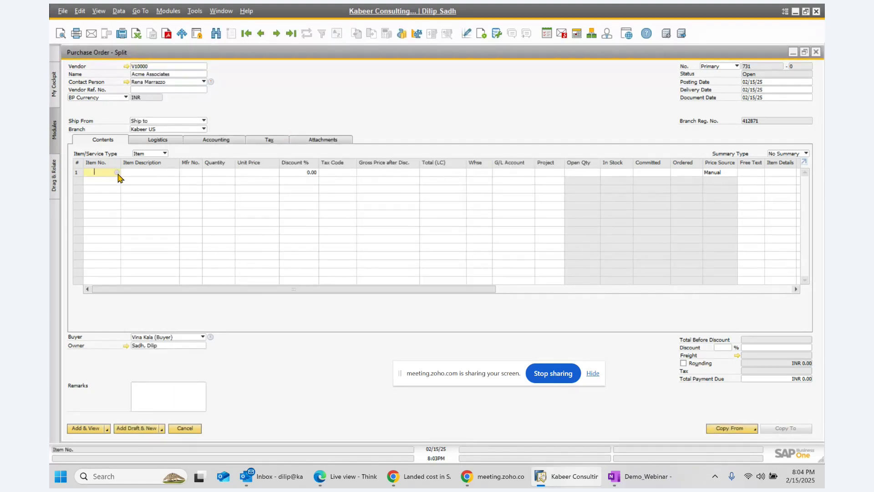
click(117, 173)
click(90, 188)
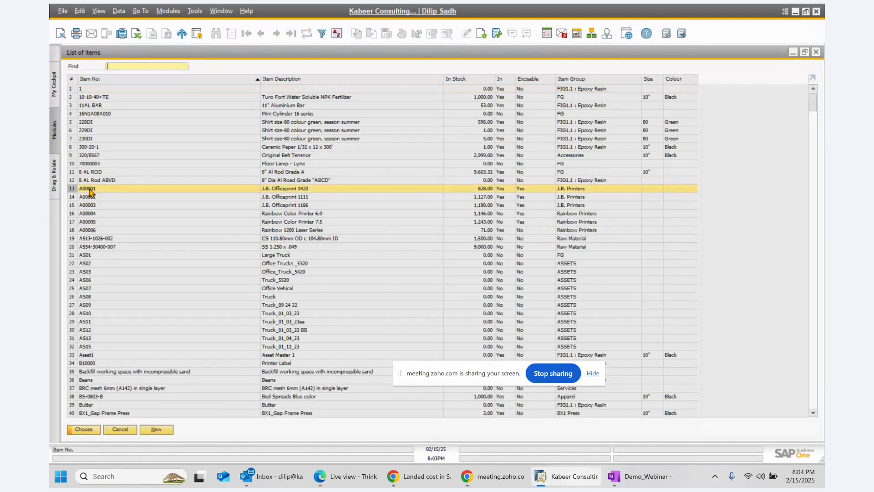
double_click(90, 189)
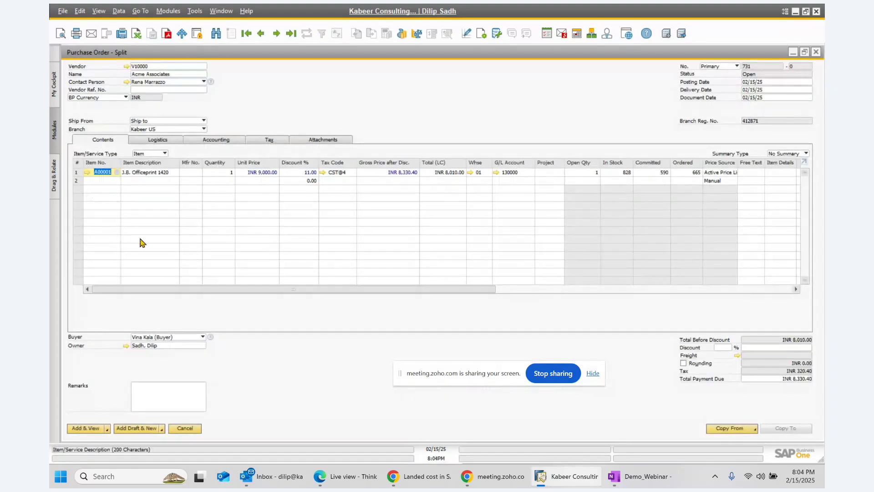
click(105, 182)
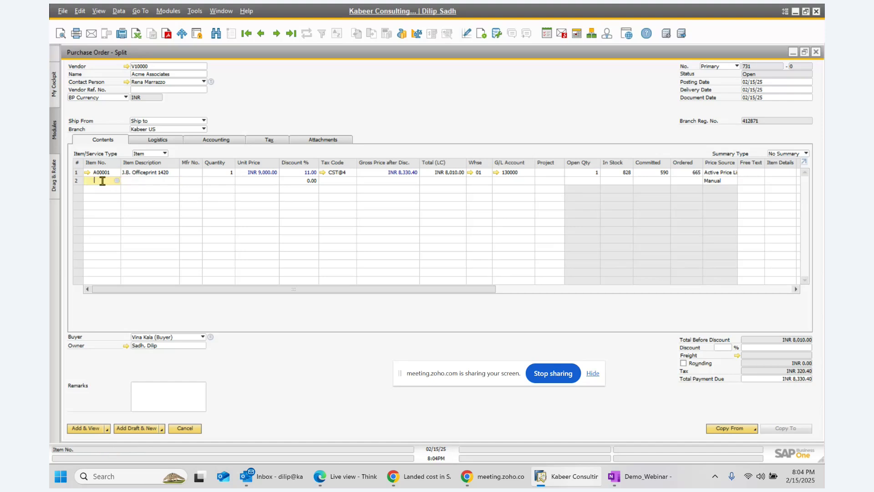
click(117, 181)
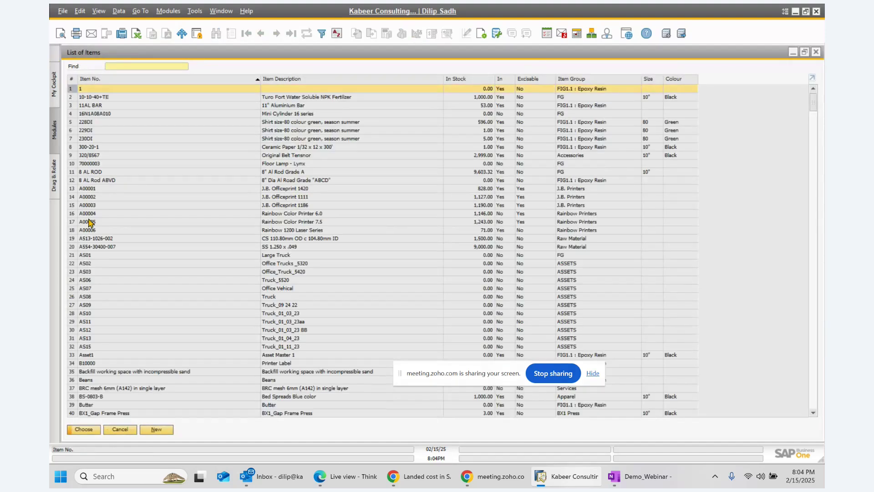
double_click(93, 200)
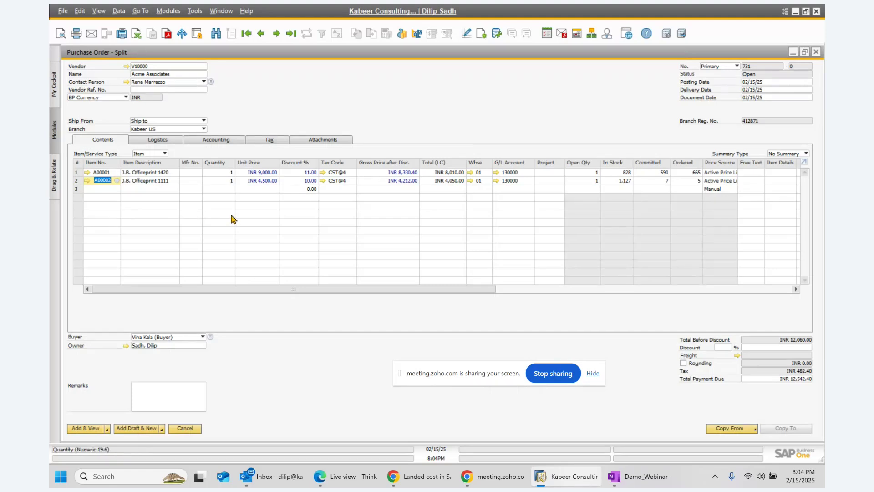
- Set the discount of both item lines to 0 and add the purchase order
click(302, 173)
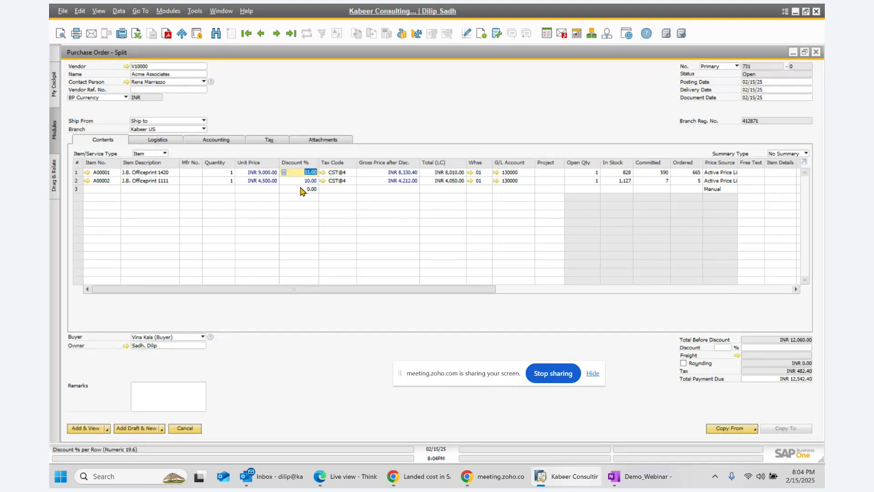
key(Tab)
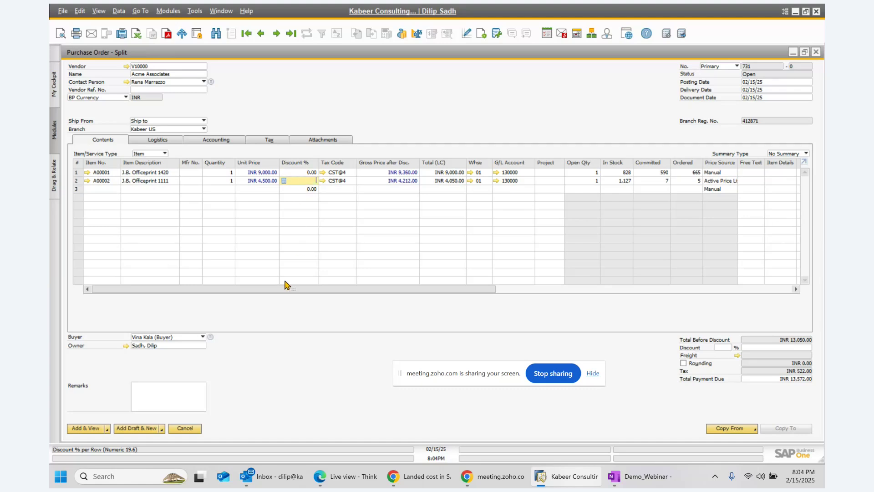
click(170, 383)
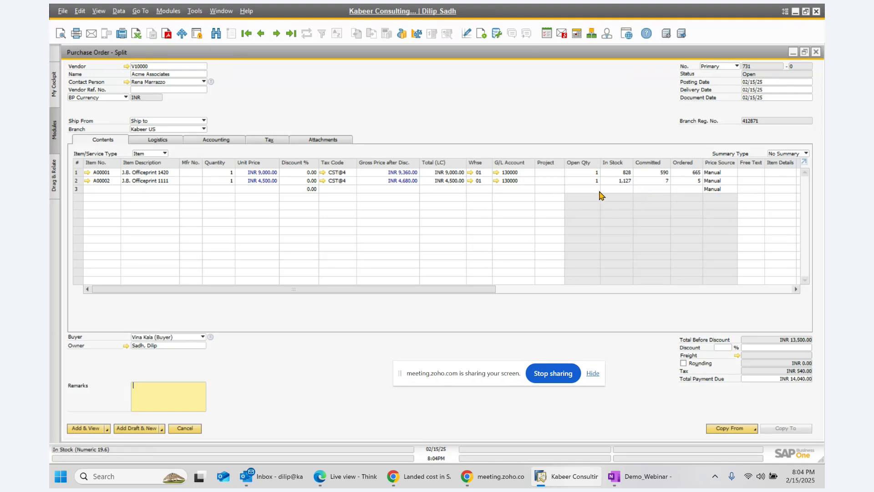
click(84, 430)
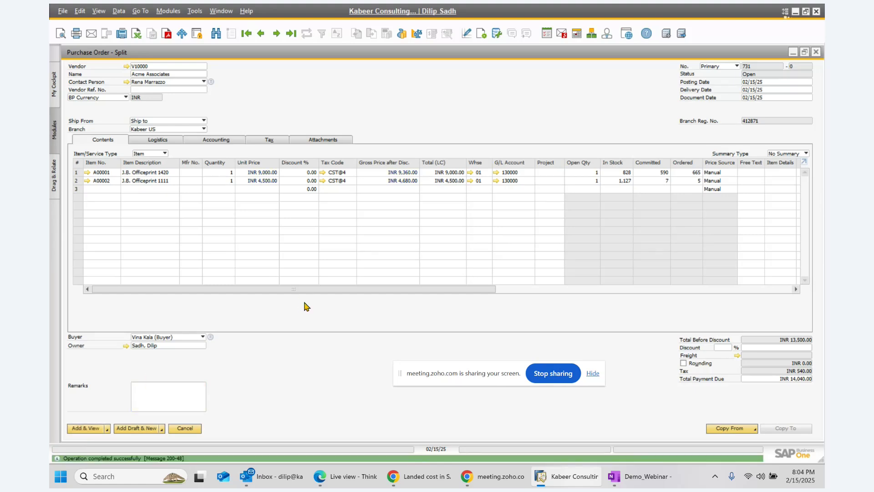
- Reopen the purchase order form and display the newly added Acme Associates order
click(267, 35)
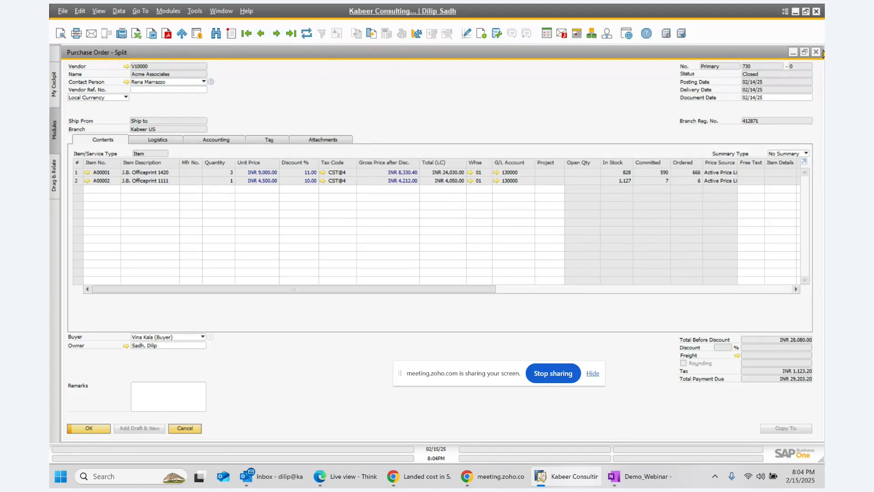
click(816, 52)
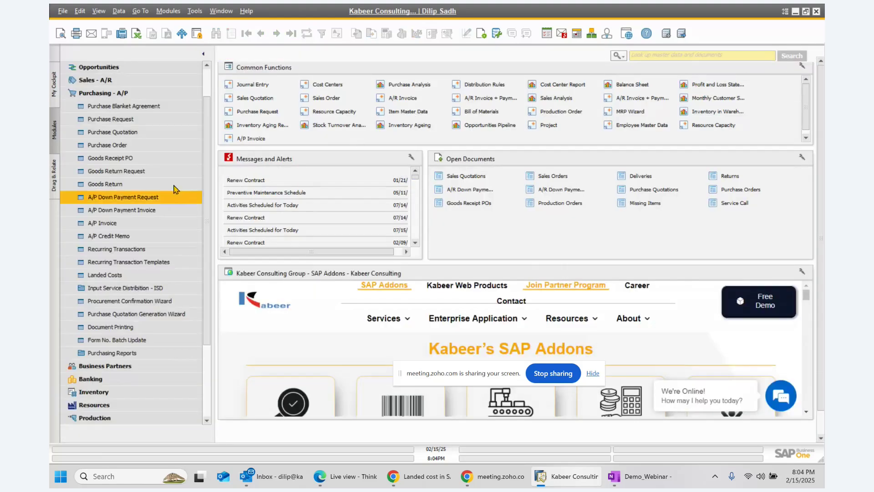
click(118, 146)
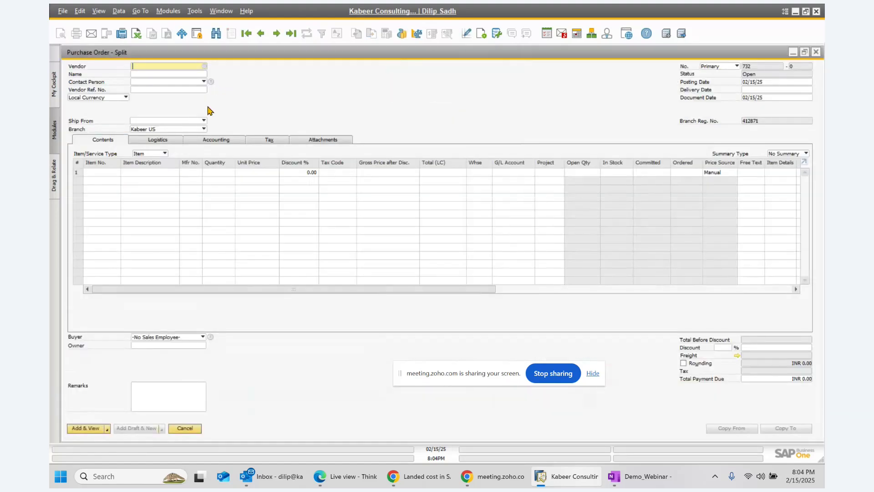
click(262, 34)
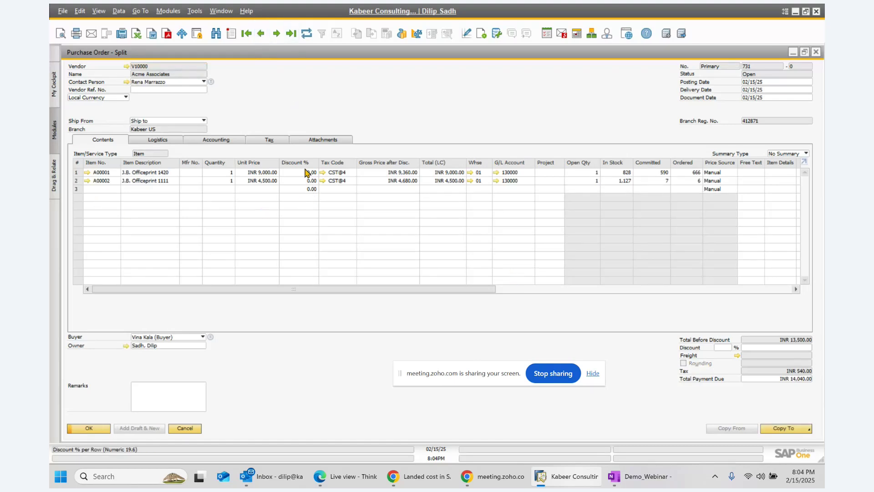
- Copy the purchase order to a Goods Receipt PO and add it, declining to change the raw material warehouse
click(775, 430)
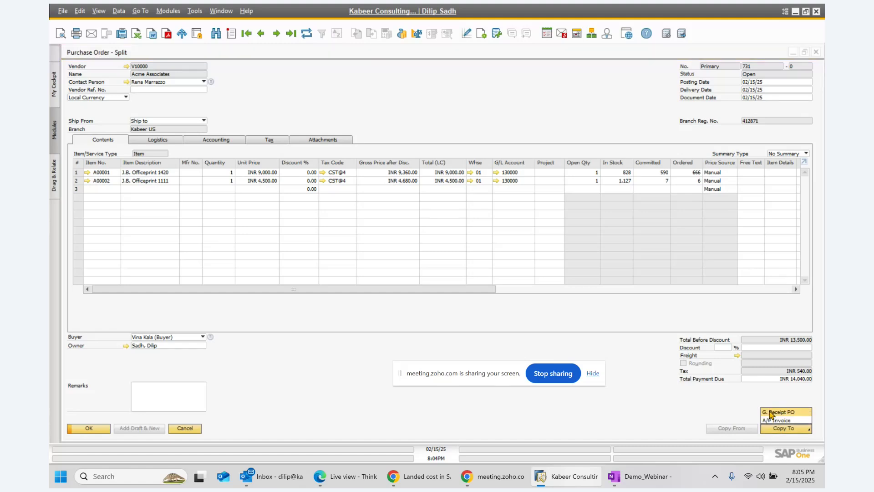
click(779, 413)
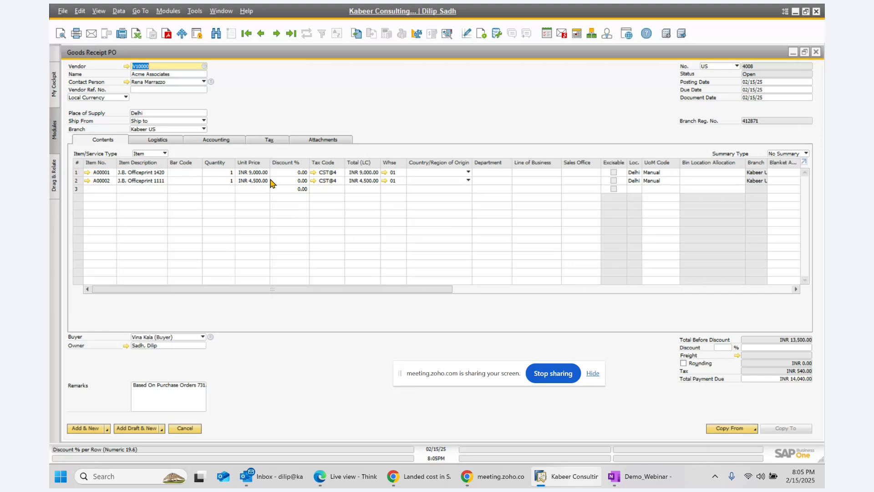
click(91, 429)
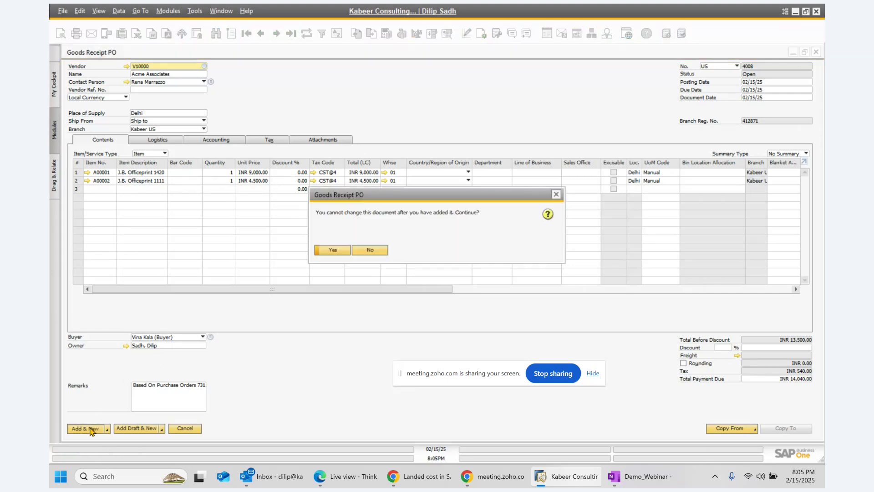
click(332, 250)
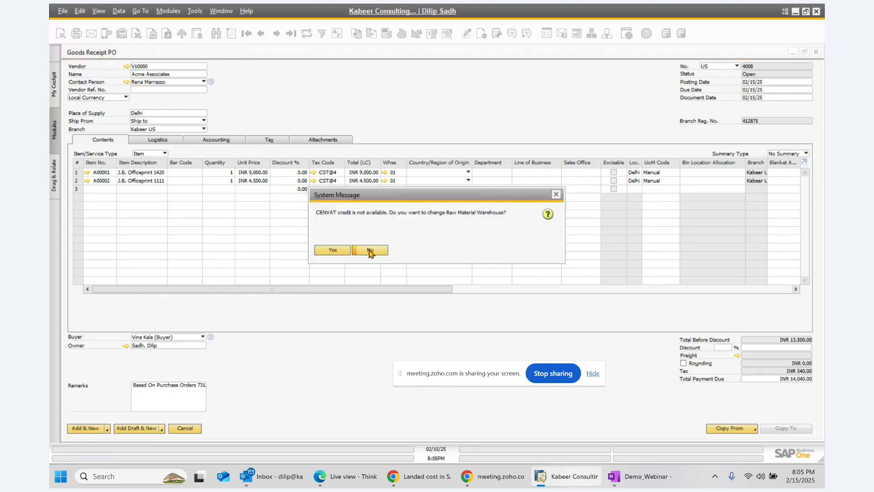
click(369, 250)
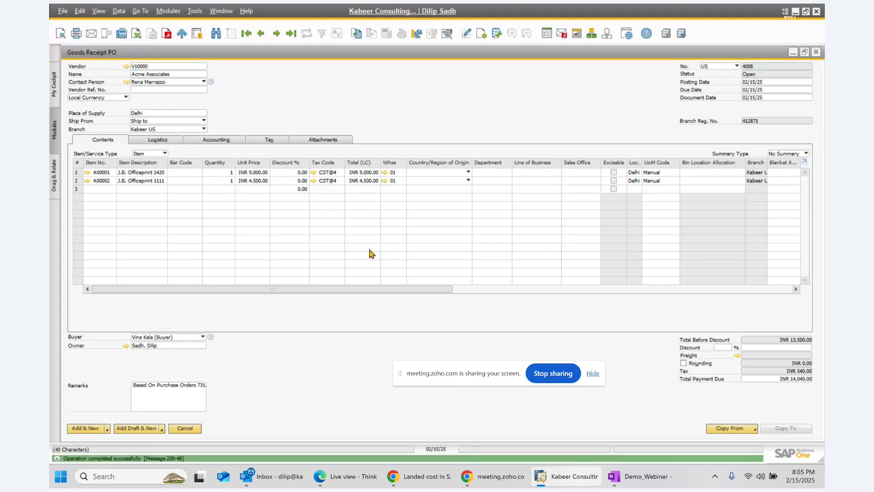
- Display the newly added Goods Receipt PO and examine its relationship map
click(262, 34)
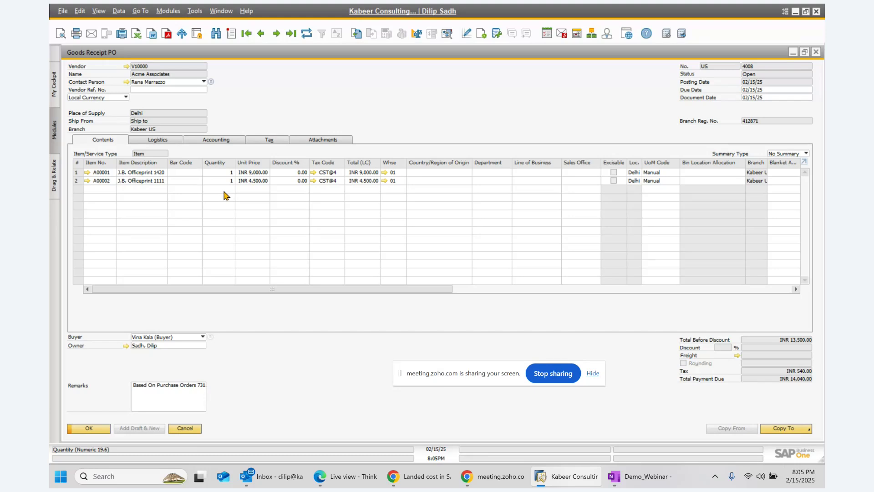
right_click(495, 103)
click(523, 276)
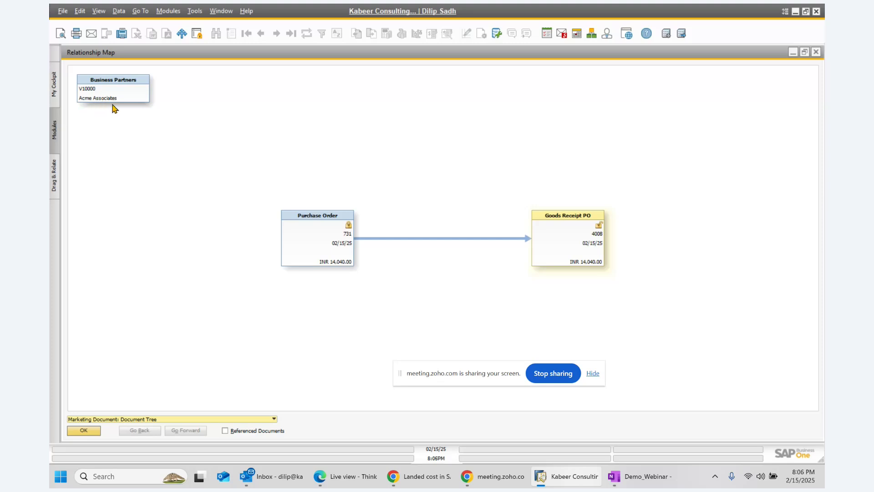
click(816, 52)
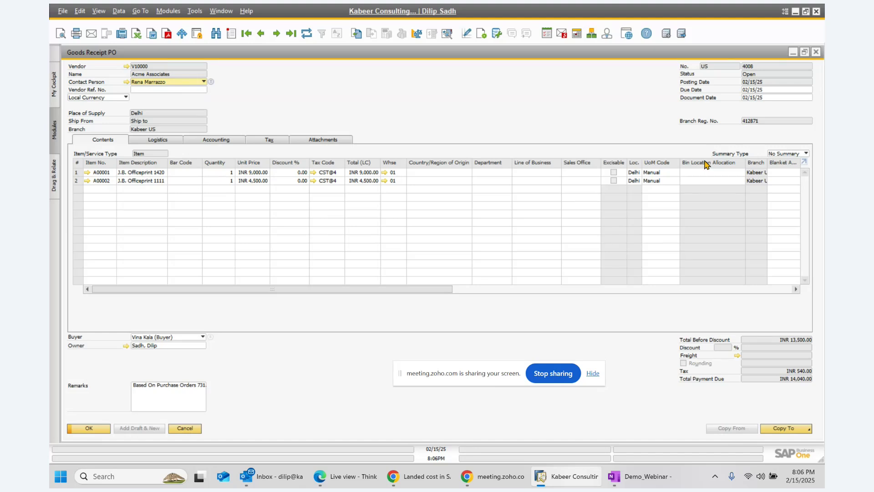
- Check which documents the Goods Receipt PO can be copied to, and close it together with the purchase order
click(785, 429)
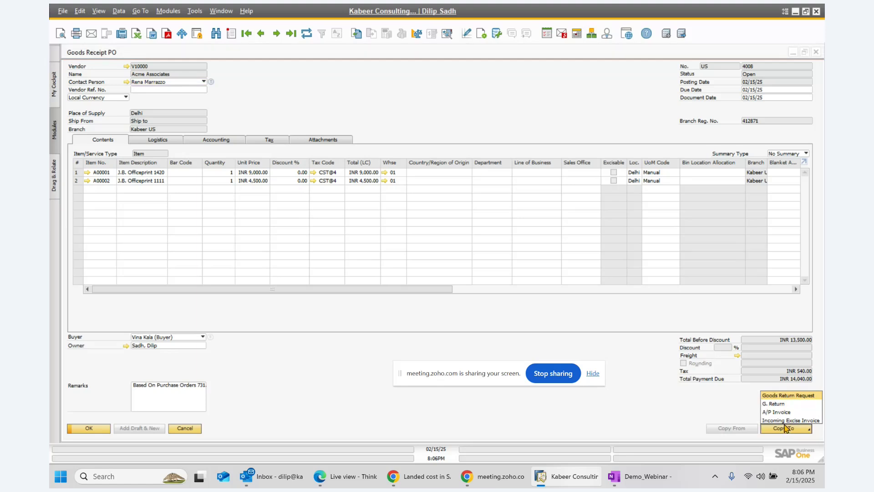
click(817, 54)
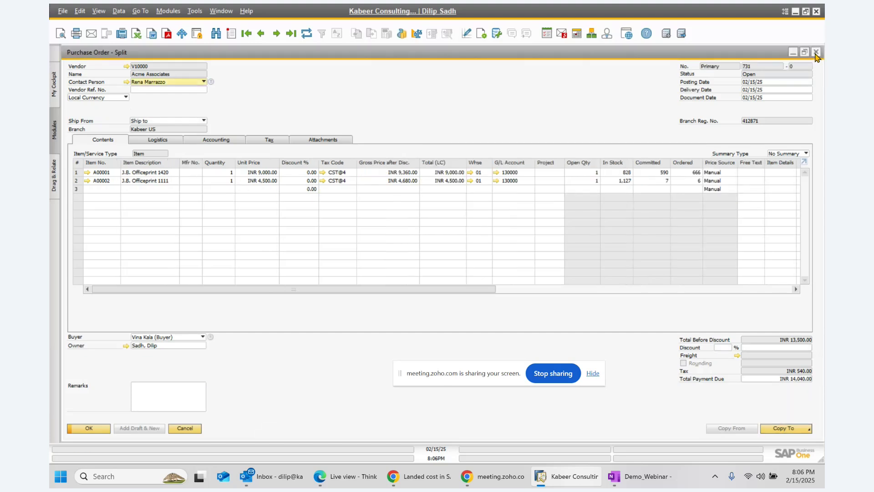
click(817, 54)
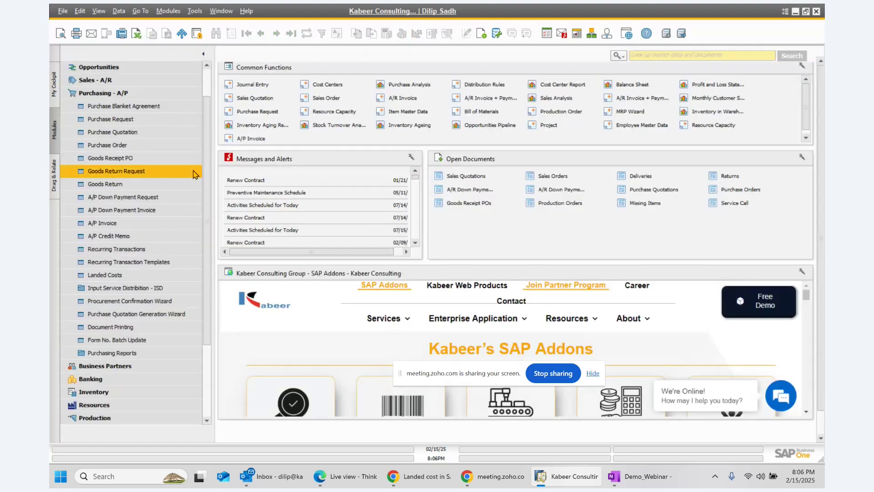
- Reopen the most recent Goods Receipt PO and examine its journal entry
click(117, 159)
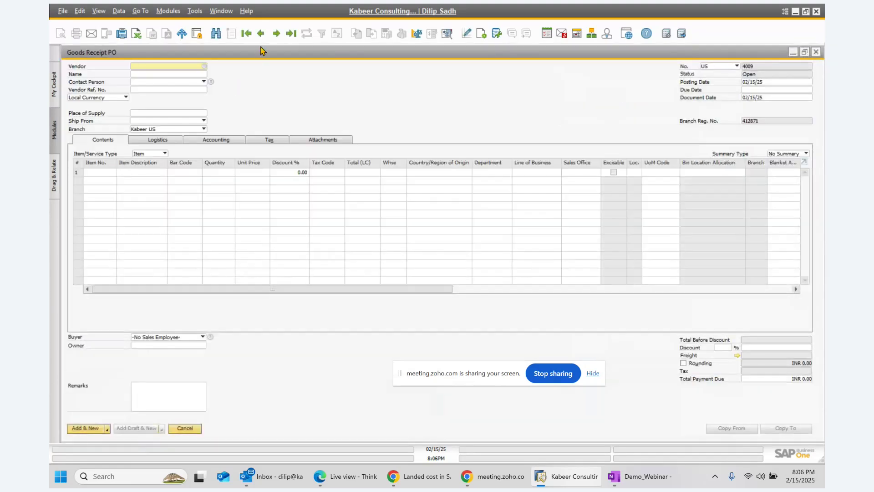
click(260, 33)
right_click(469, 121)
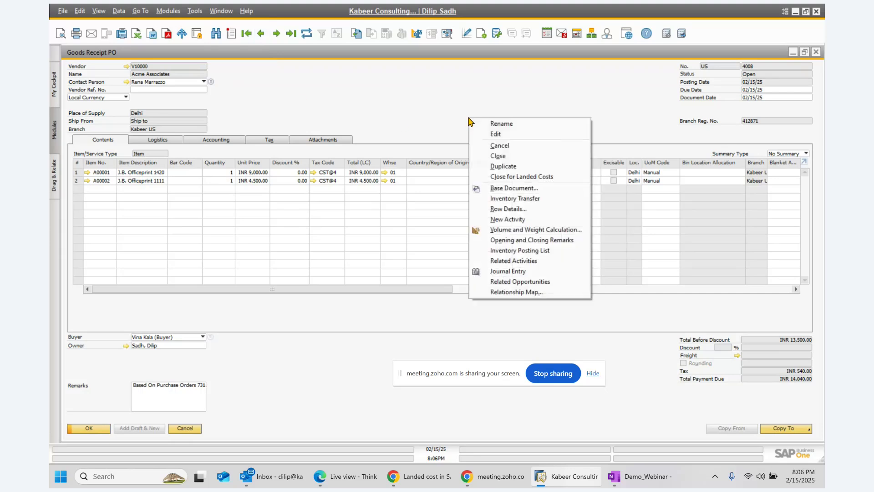
click(510, 271)
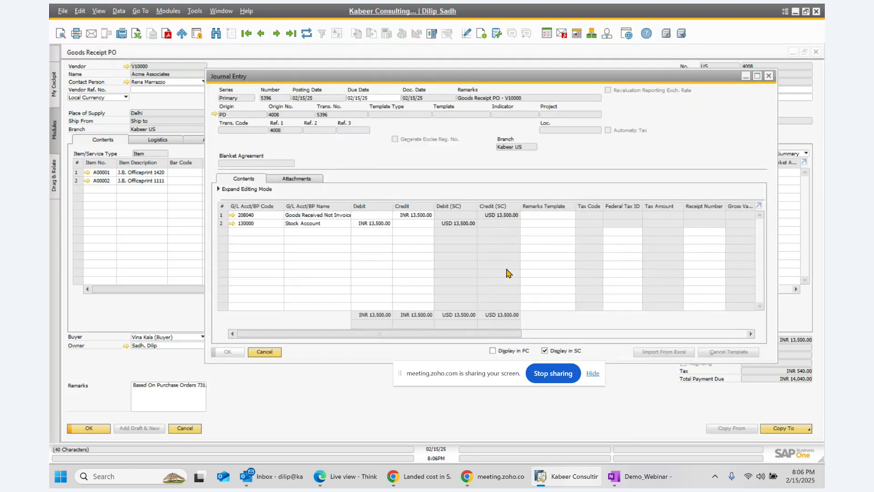
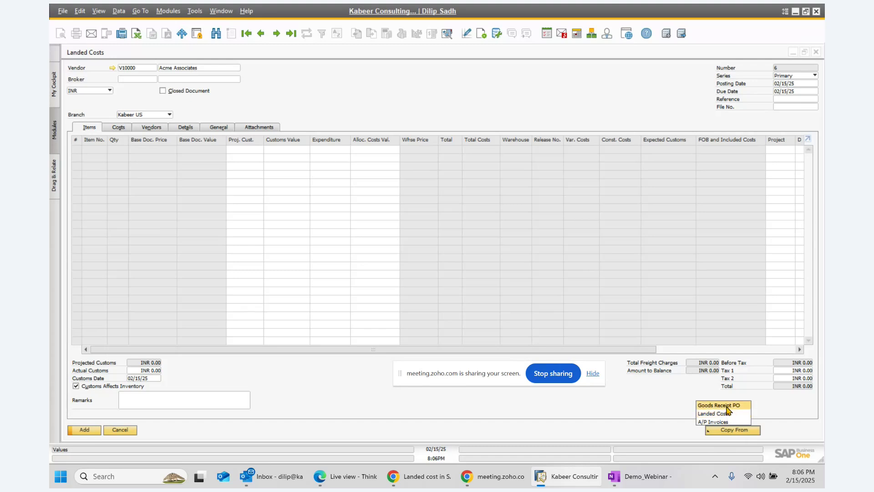
- Copy Acme Associates' Goods Receipt PO 4008 into the new landed costs document
click(726, 406)
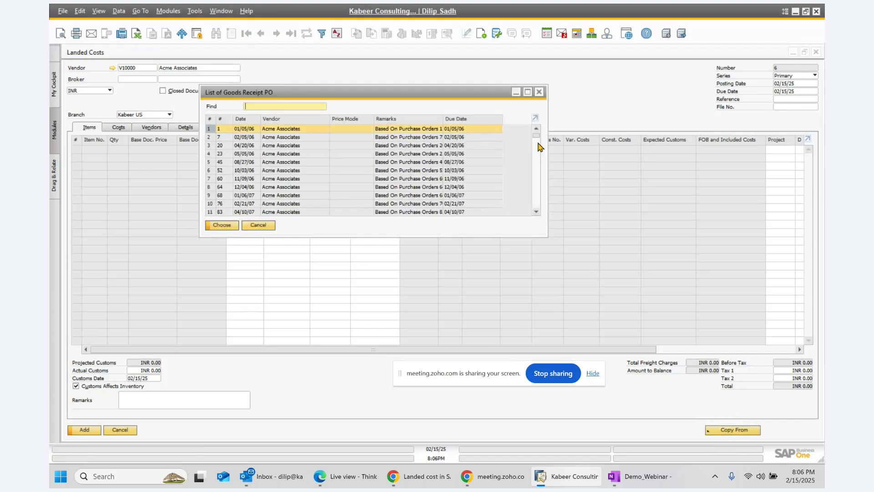
drag(536, 136, 538, 213)
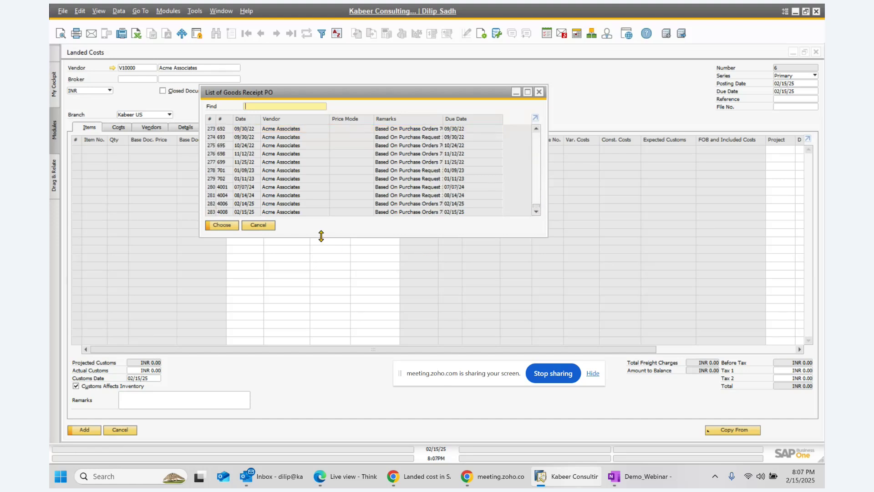
click(288, 212)
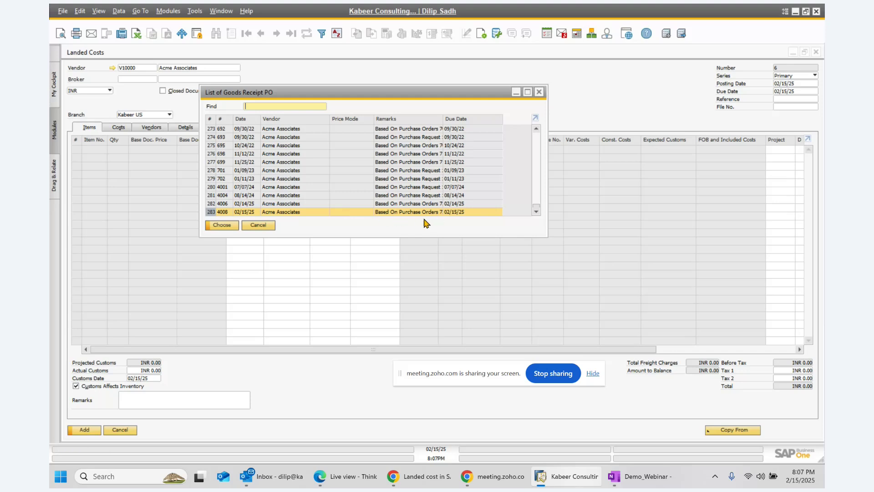
click(226, 226)
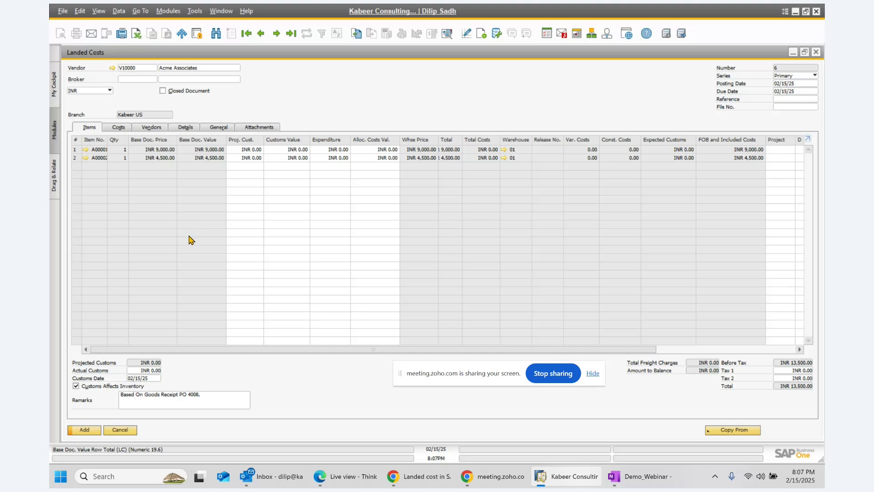
- Check the landed costs document's fixed costs and set its broker to V1003, Forwarding Company
click(120, 129)
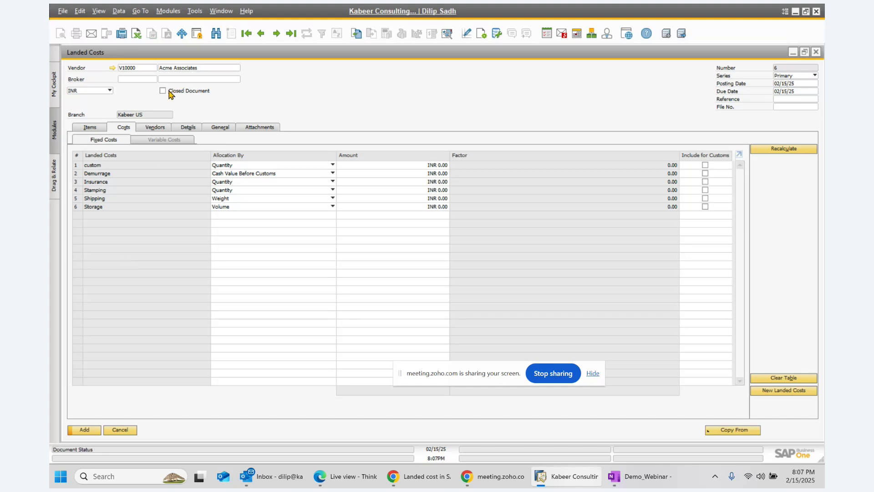
click(97, 131)
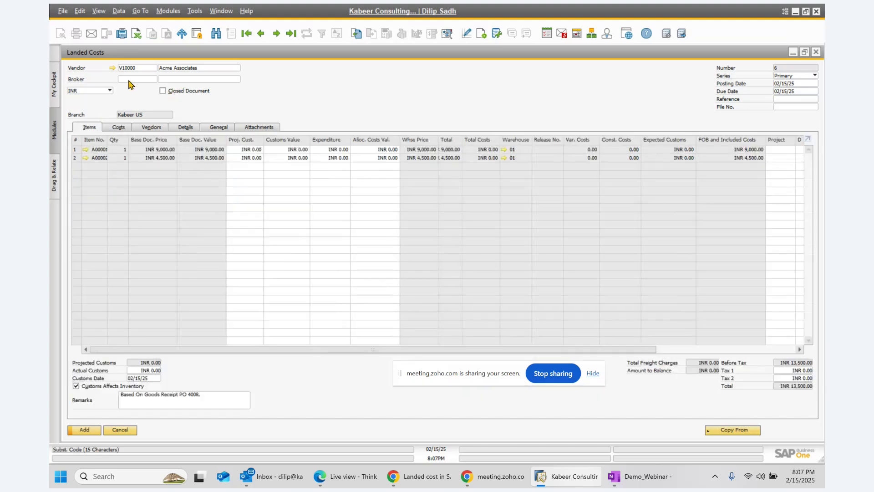
click(133, 80)
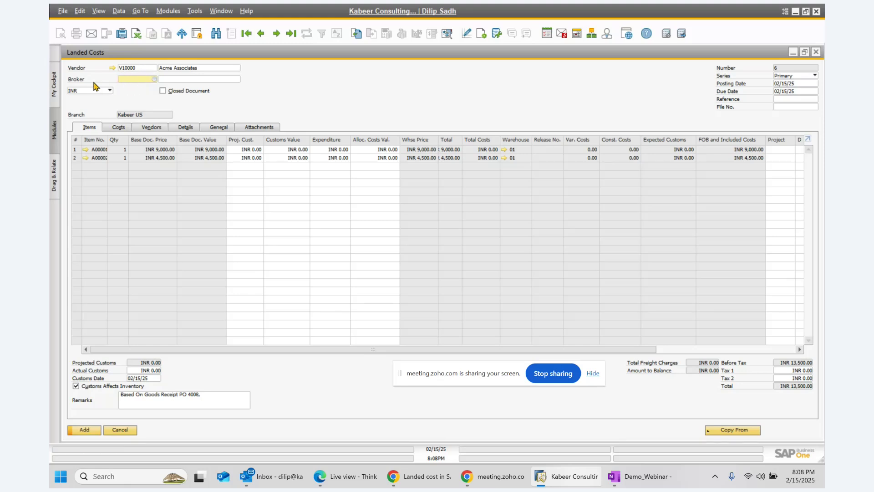
click(155, 80)
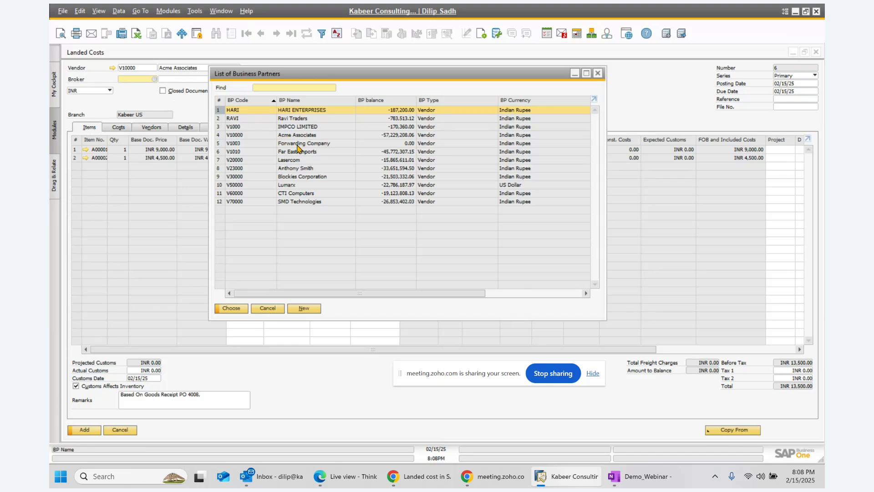
click(298, 144)
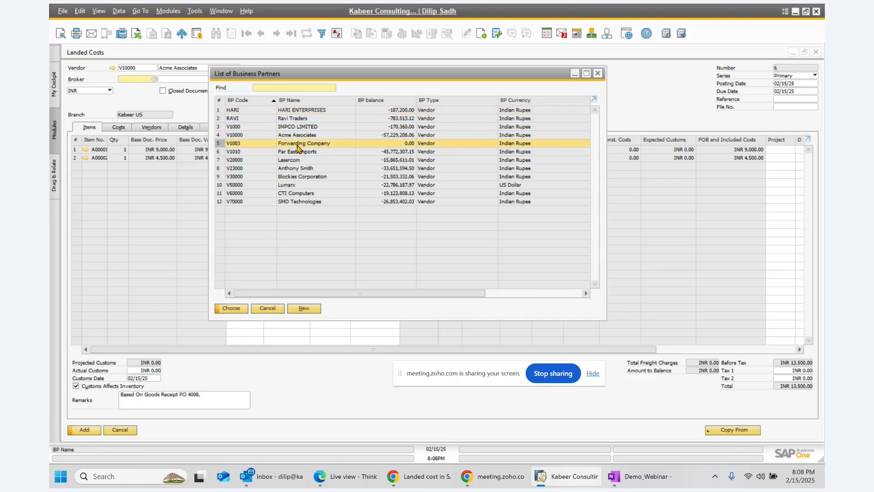
double_click(297, 144)
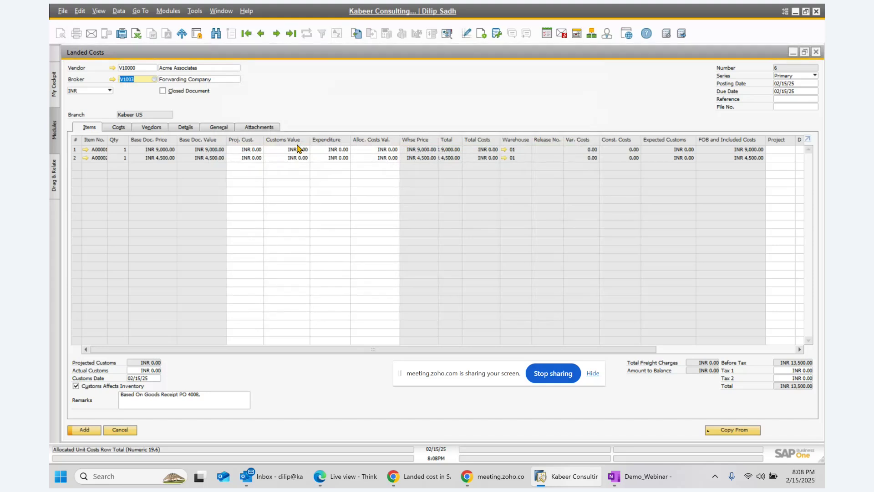
- View the document's fixed costs, minimize it, and open the purchasing Landed Costs setup in Administration
click(123, 127)
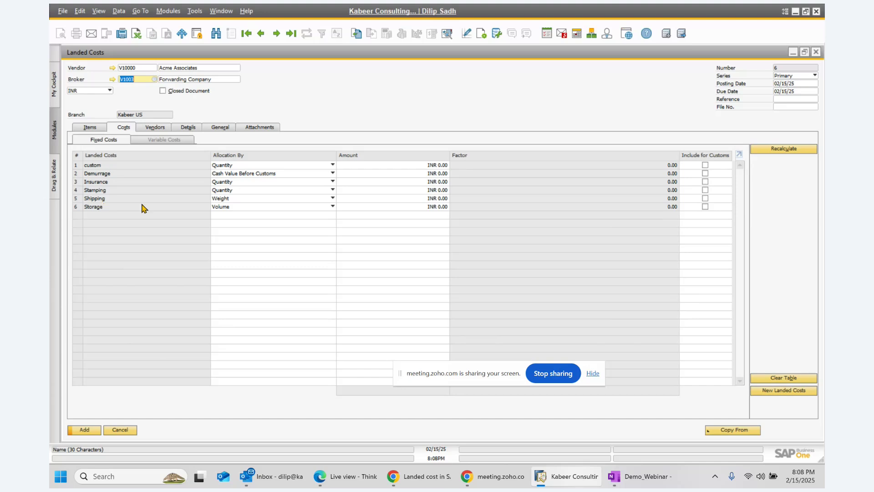
click(793, 52)
click(93, 93)
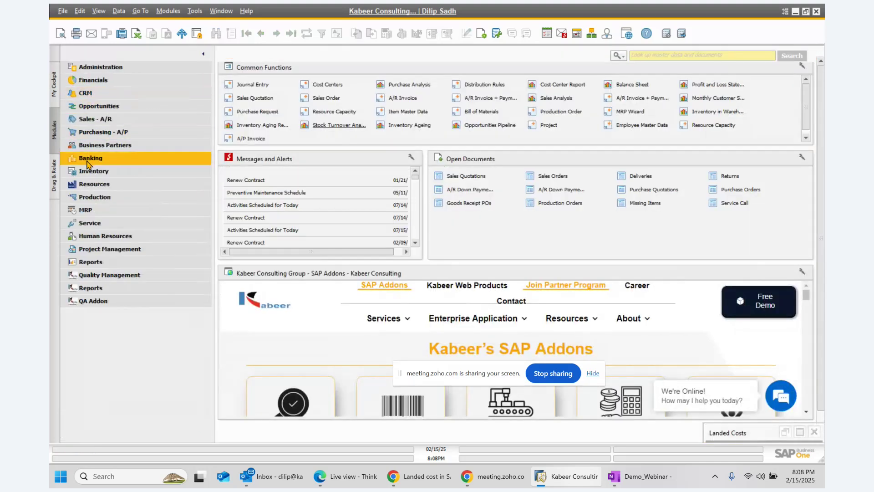
click(105, 67)
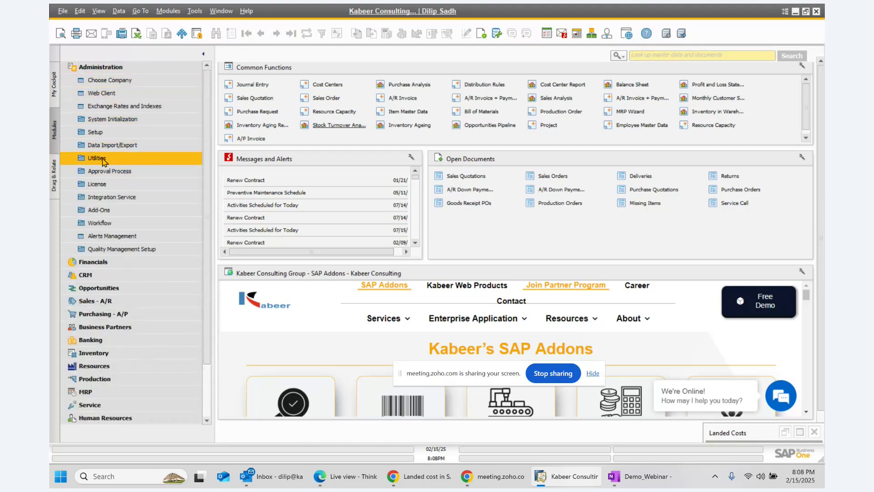
click(98, 132)
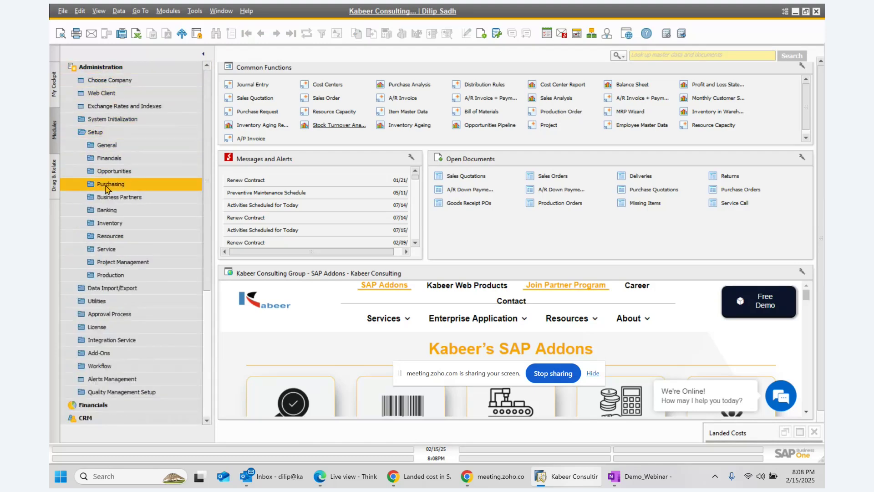
click(106, 184)
click(124, 196)
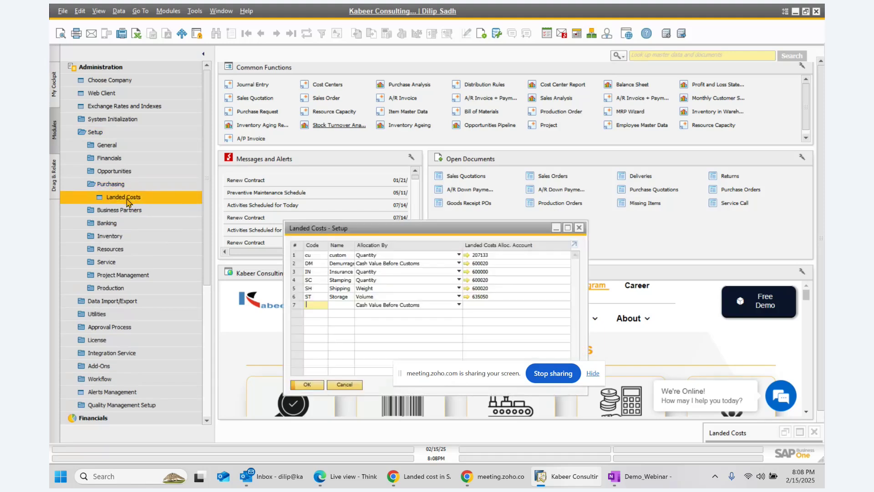
drag(355, 235, 242, 137)
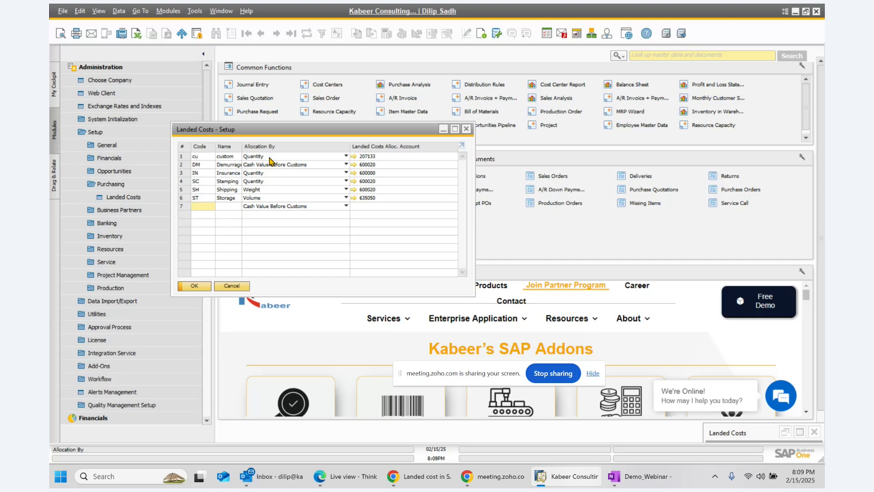
- Examine the allocation methods offered for the custom cost in the setup and close it without changes
click(345, 155)
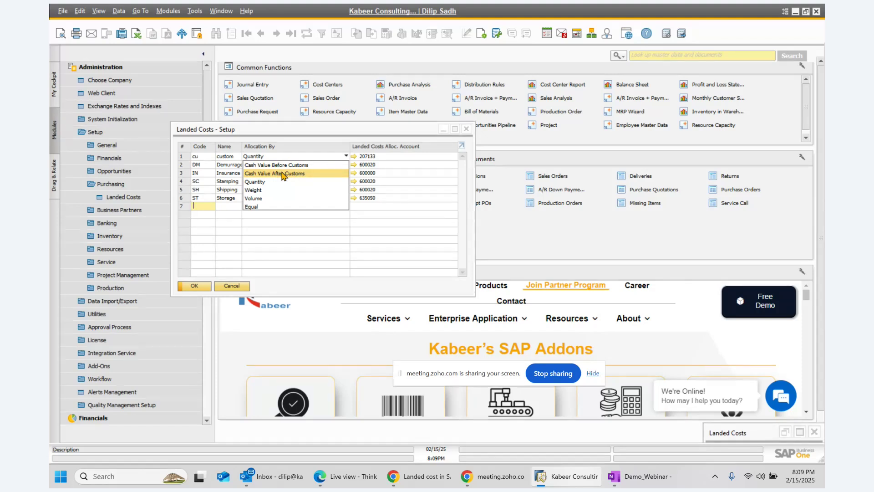
key(Escape)
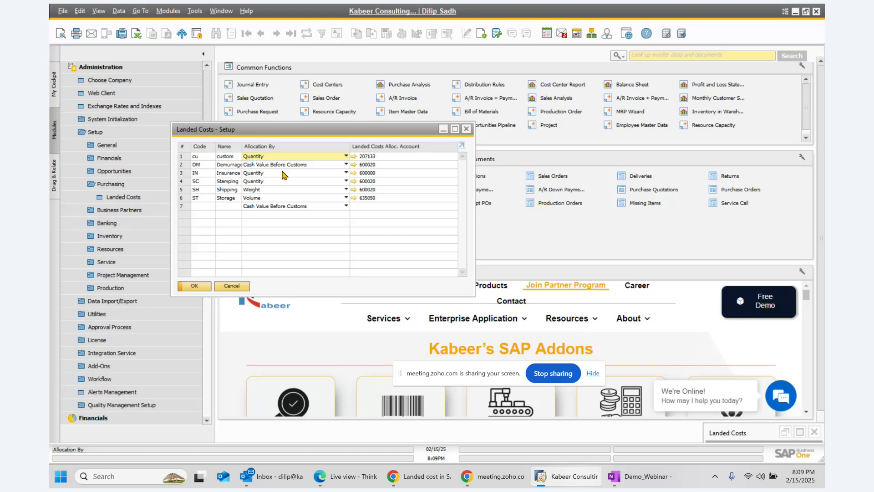
click(346, 155)
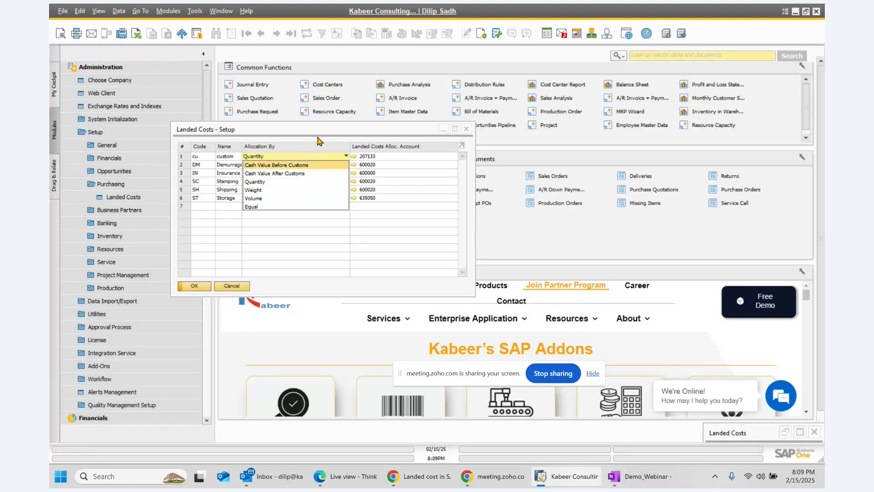
click(466, 129)
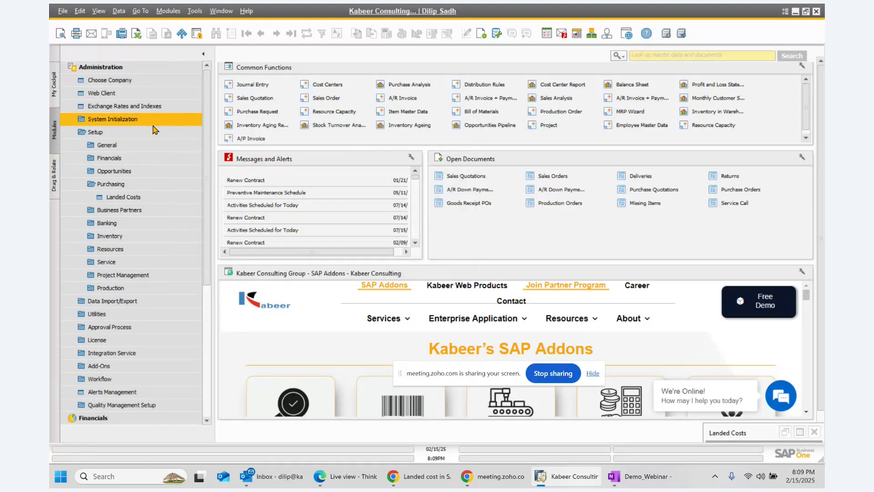
click(108, 133)
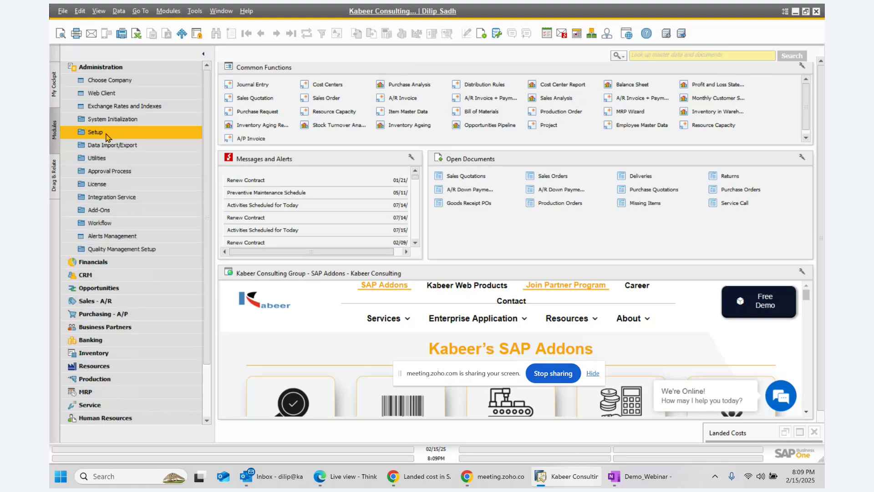
- In the restored landed costs document, allocate custom, Insurance, Stamping, Shipping and Storage by Cash Value Before Customs
click(800, 432)
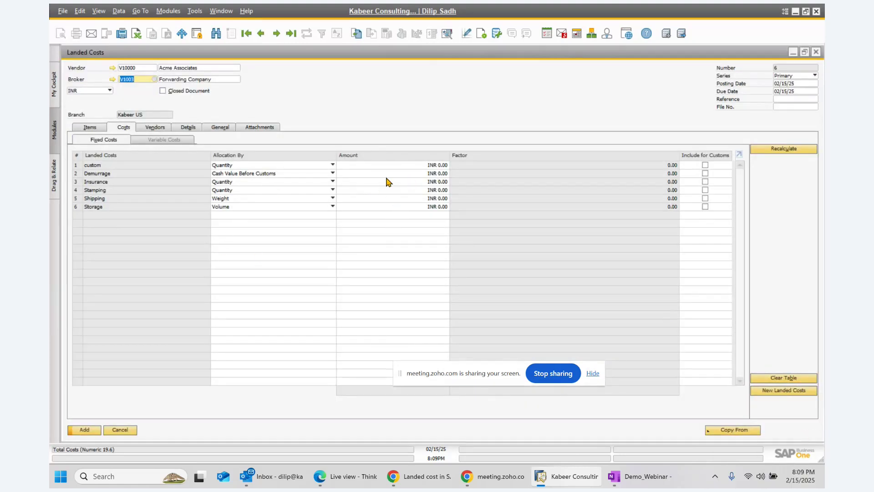
click(333, 164)
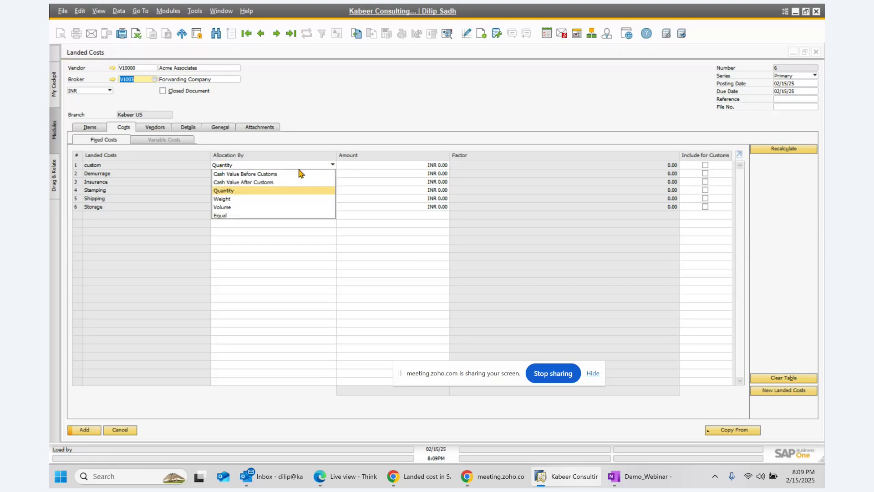
click(272, 175)
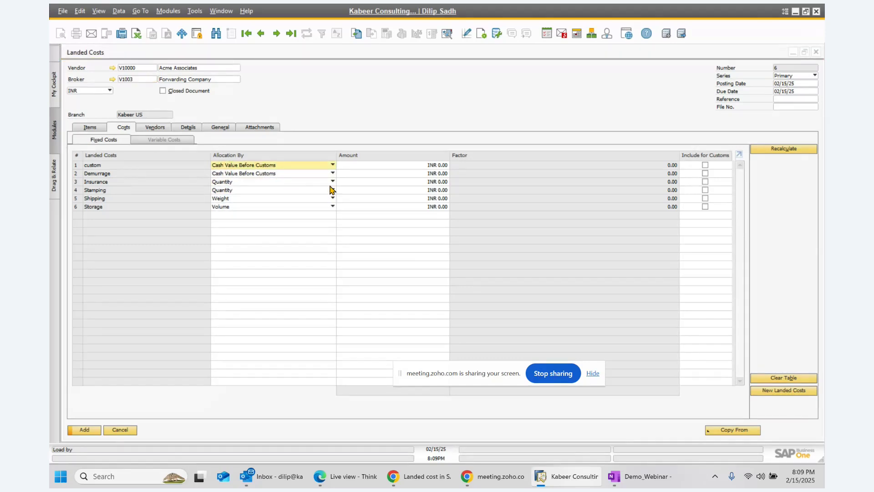
click(333, 181)
click(312, 195)
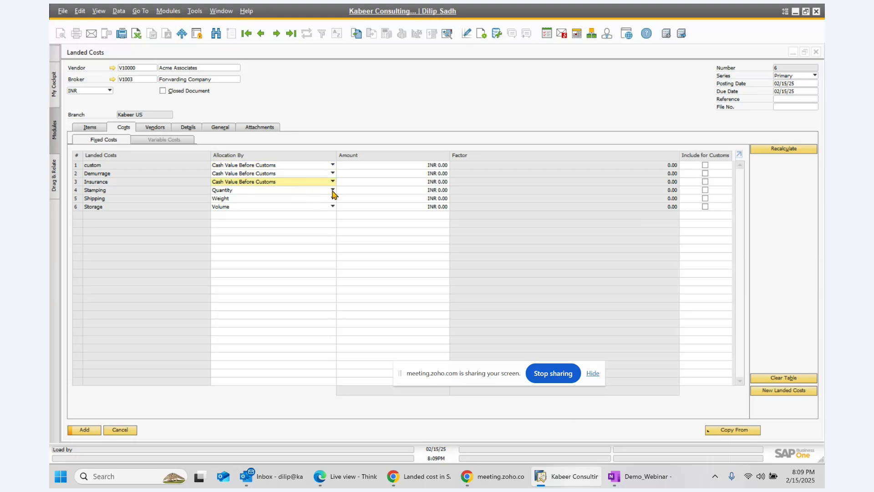
click(333, 190)
click(291, 203)
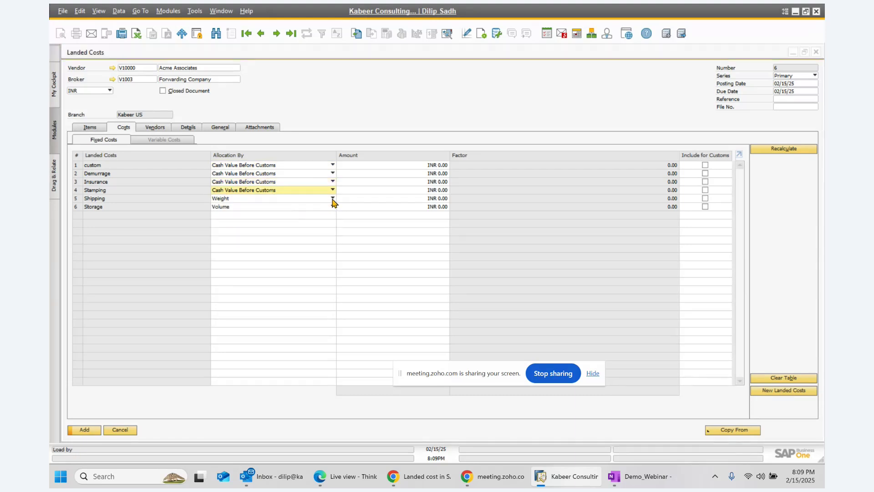
click(333, 199)
click(275, 208)
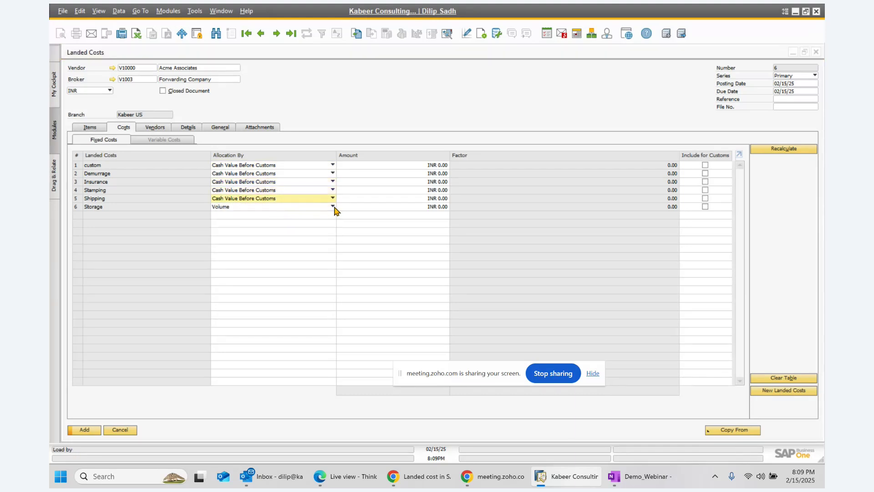
click(333, 206)
click(280, 216)
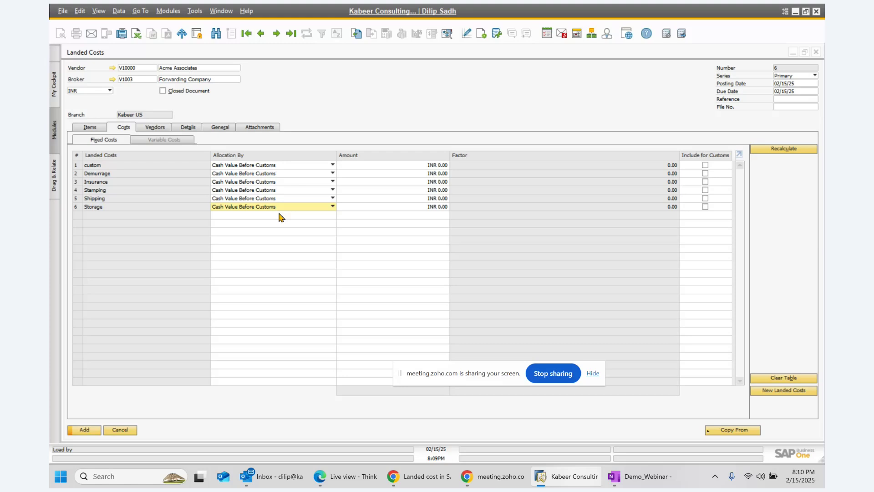
- Enter fixed cost amounts of INR 200 for custom, 100 for Demurrage and 200 for Insurance
click(425, 165)
text(20)
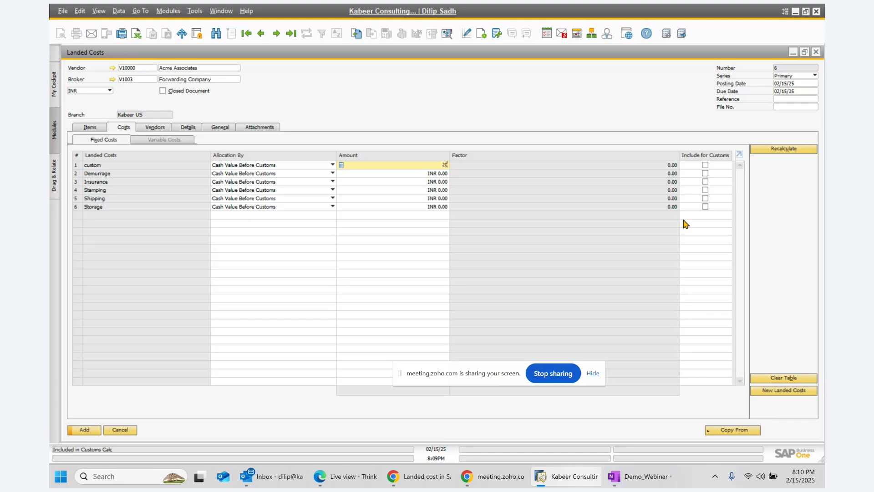
text(0)
click(439, 174)
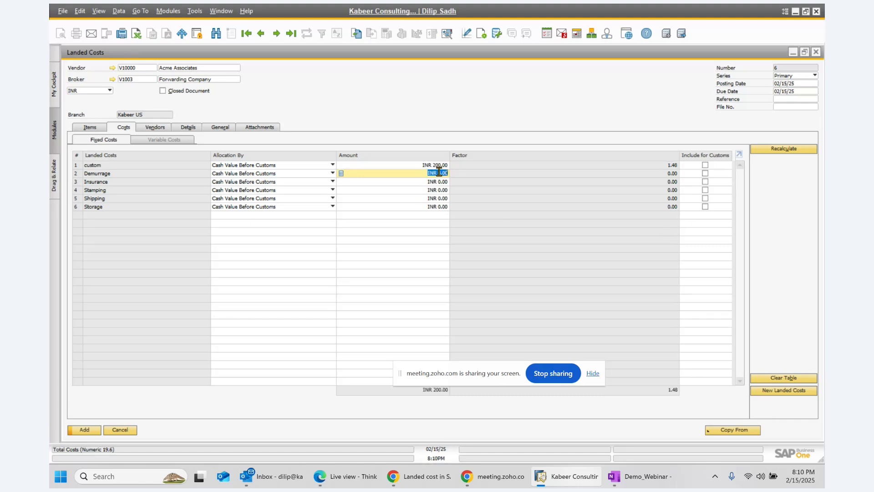
text(10)
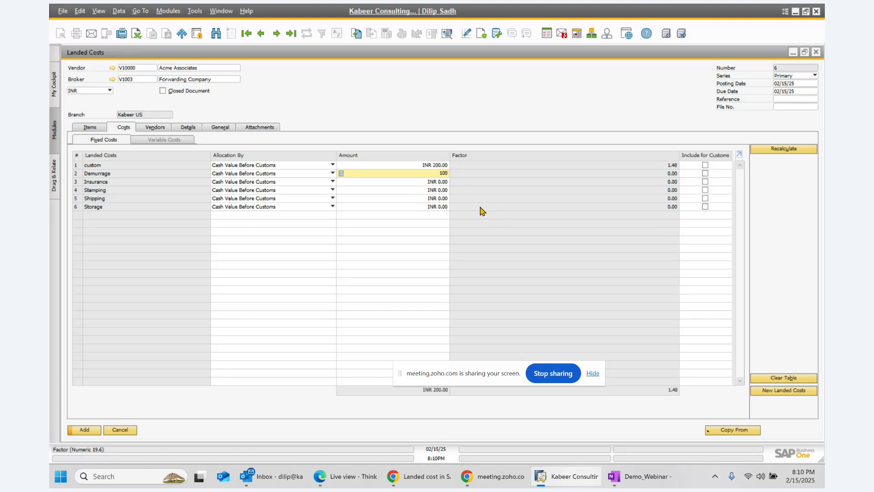
text(0)
click(441, 181)
text(100)
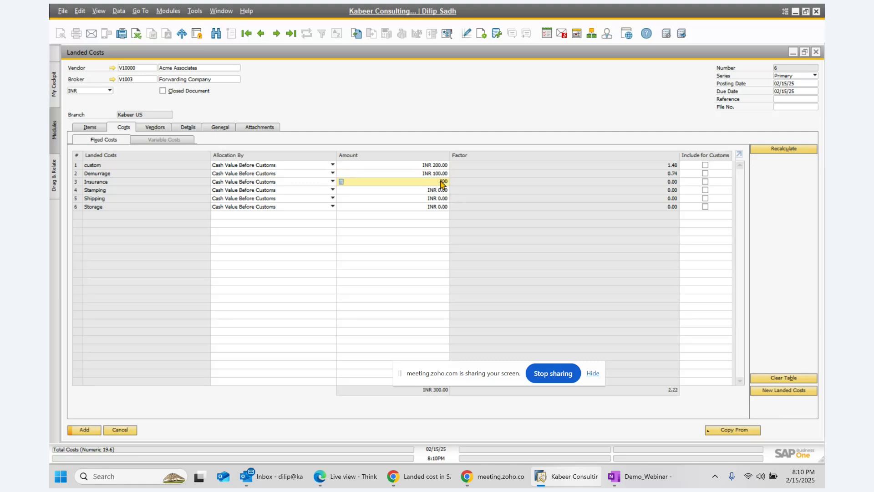
- Enter fixed cost amounts of INR 100 each for Stamping, Shipping and Storage
click(441, 190)
text(100)
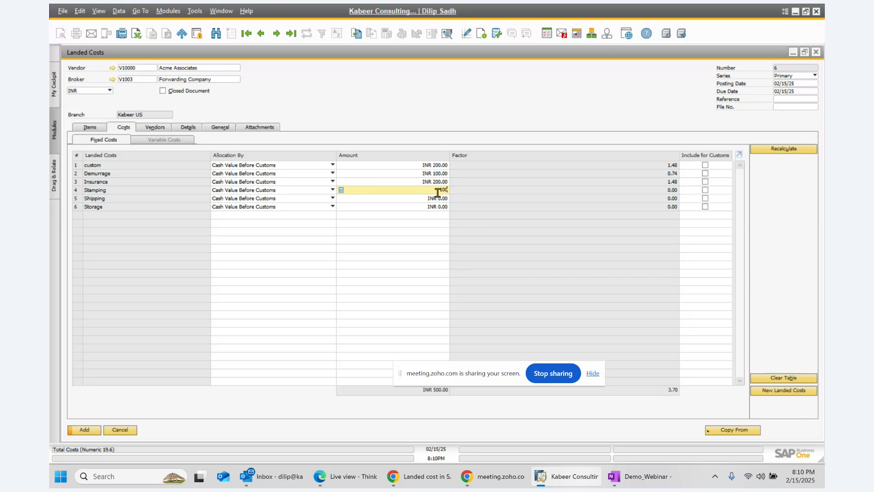
key(Down)
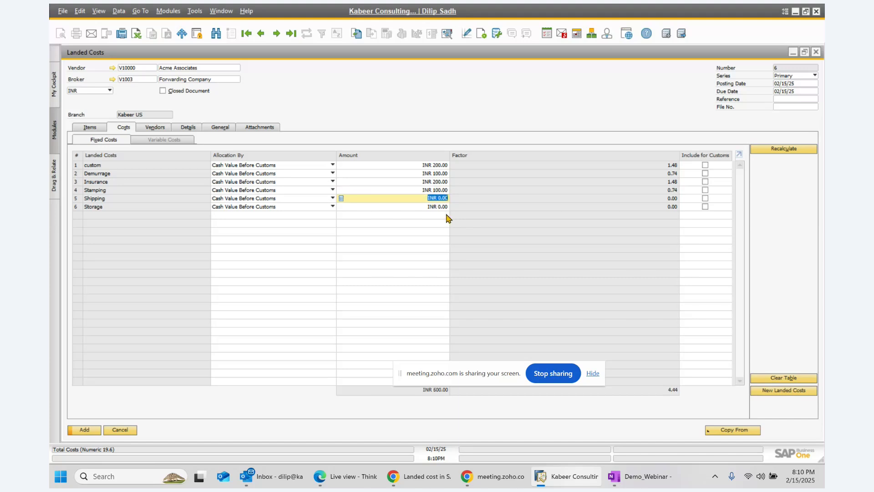
text(100)
key(Down)
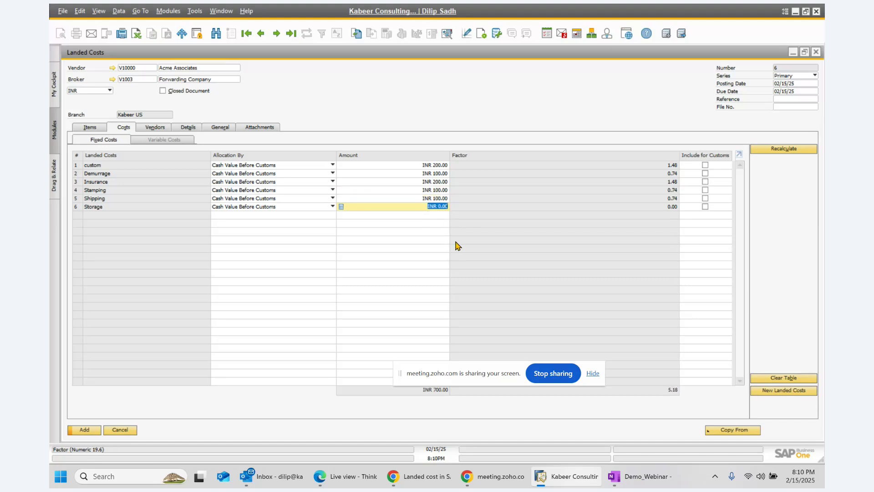
text(100)
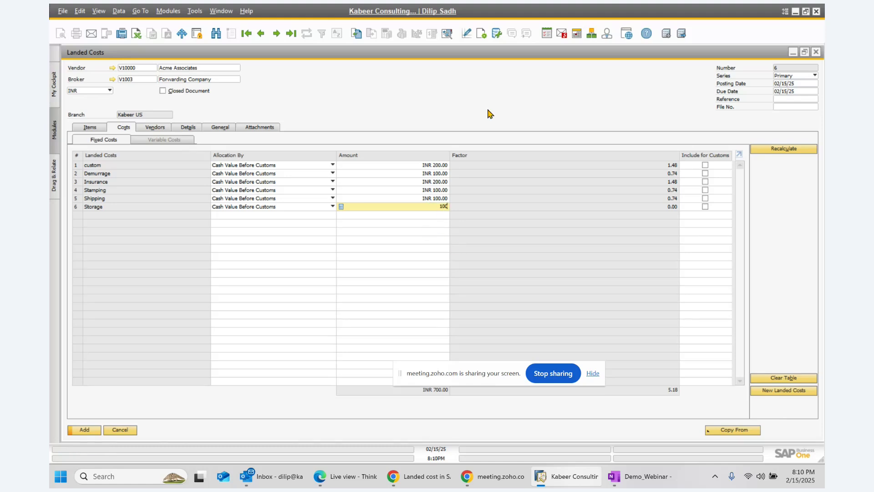
click(218, 68)
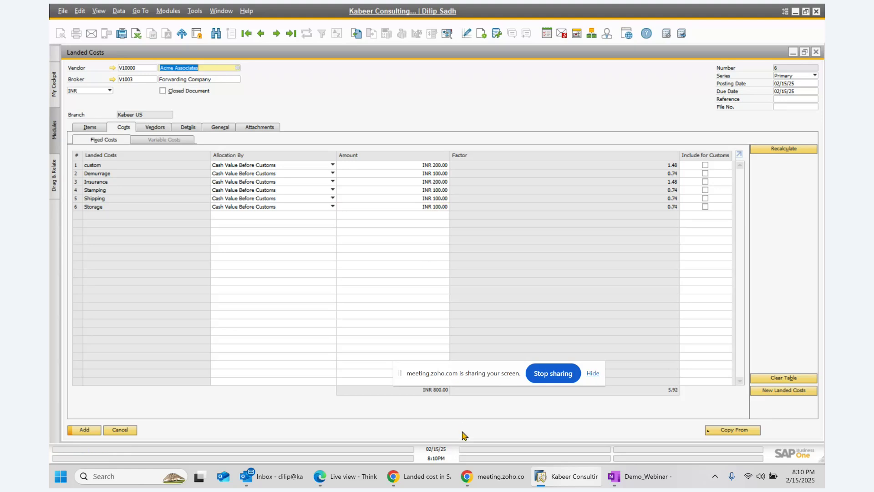
- Review how the fixed costs are distributed over the document's two items
drag(455, 375, 524, 371)
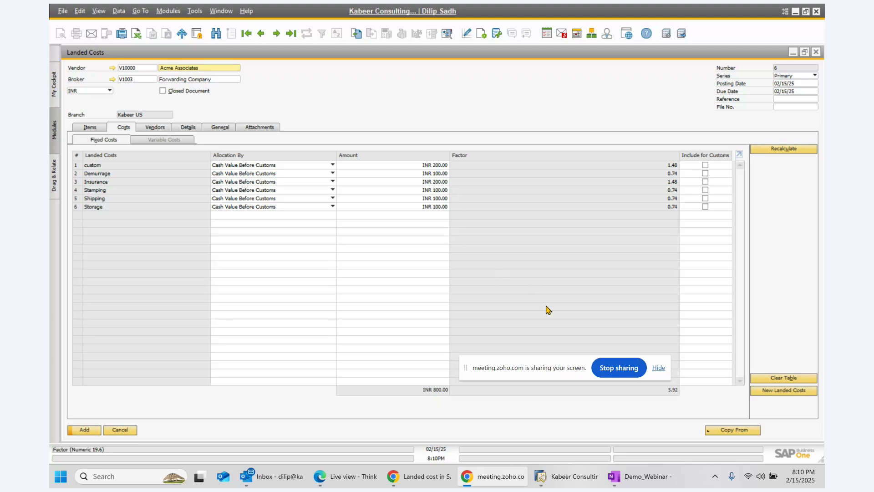
drag(552, 375, 526, 381)
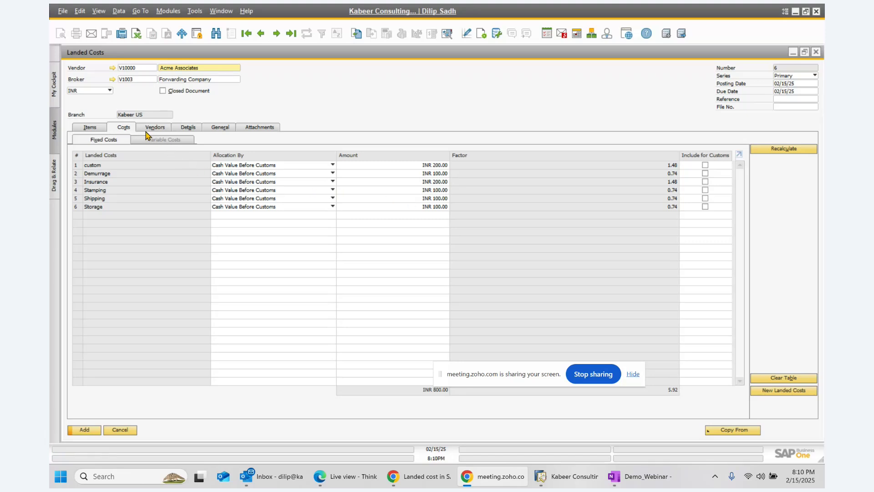
click(91, 129)
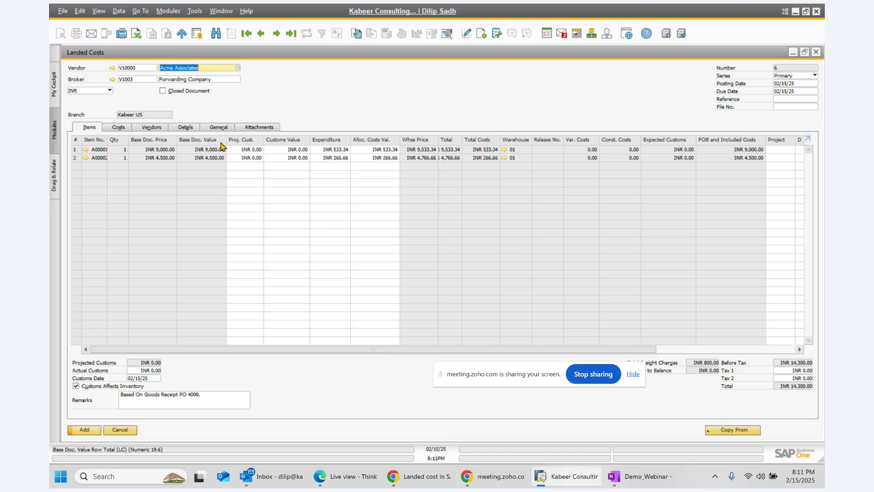
- Set the Storage fixed cost to INR 200 and check the allocated costs of both items again
click(121, 128)
click(440, 207)
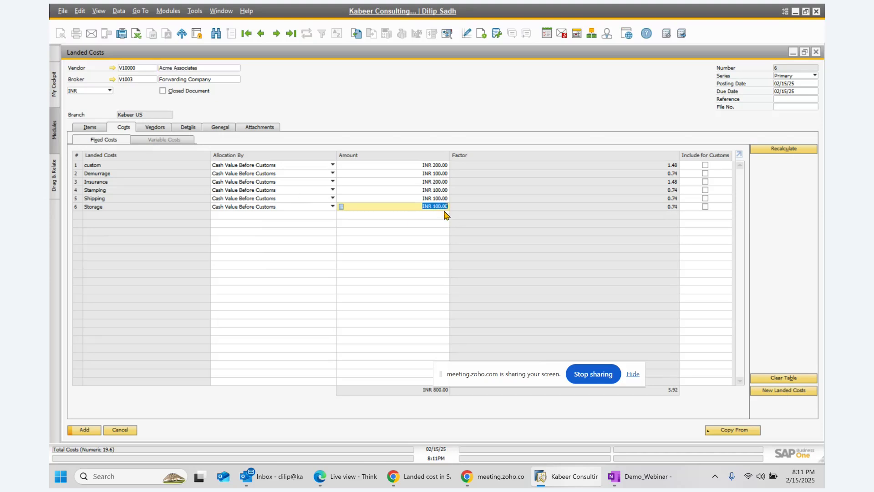
text(1)
click(90, 127)
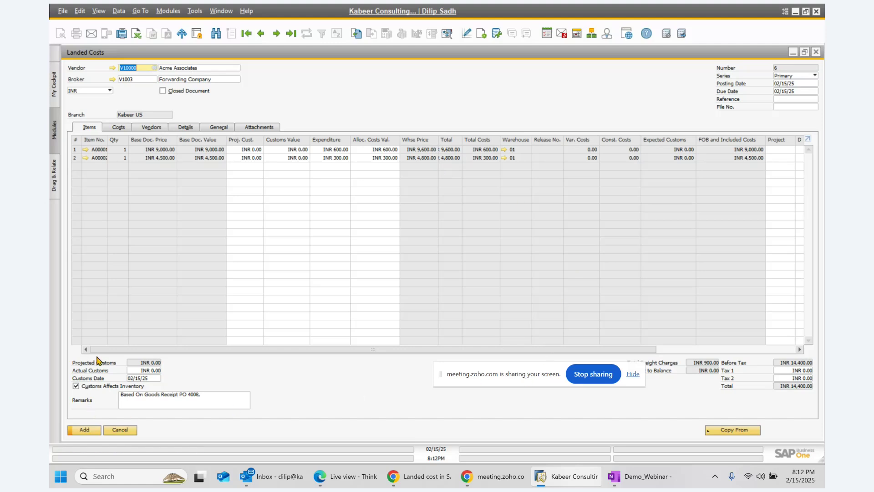
- Preview the journal entry for the landed costs document, review its account postings and close the preview
right_click(452, 101)
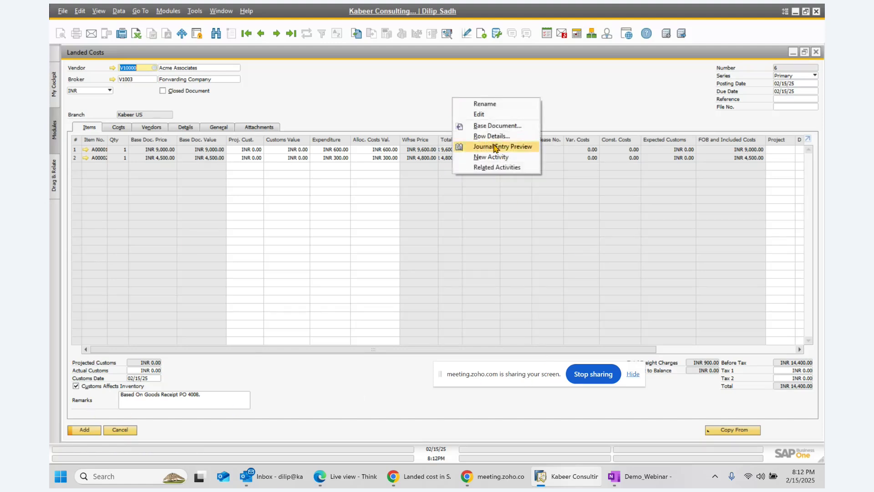
click(506, 147)
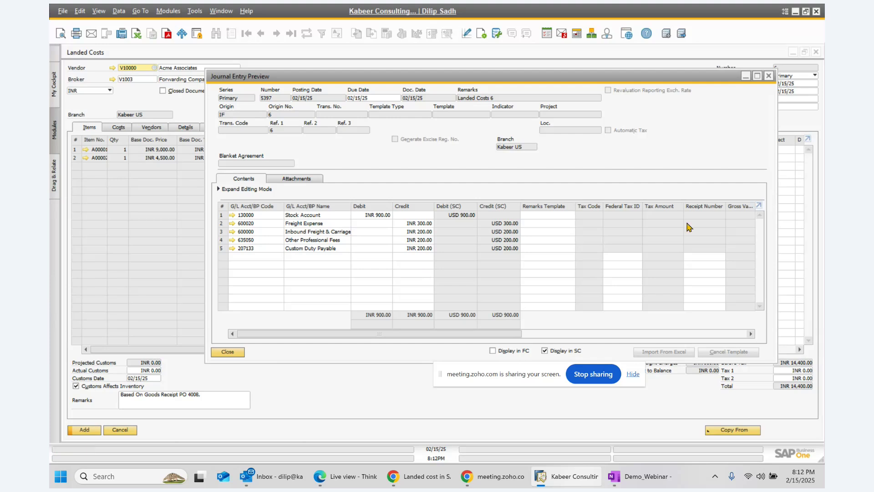
click(768, 76)
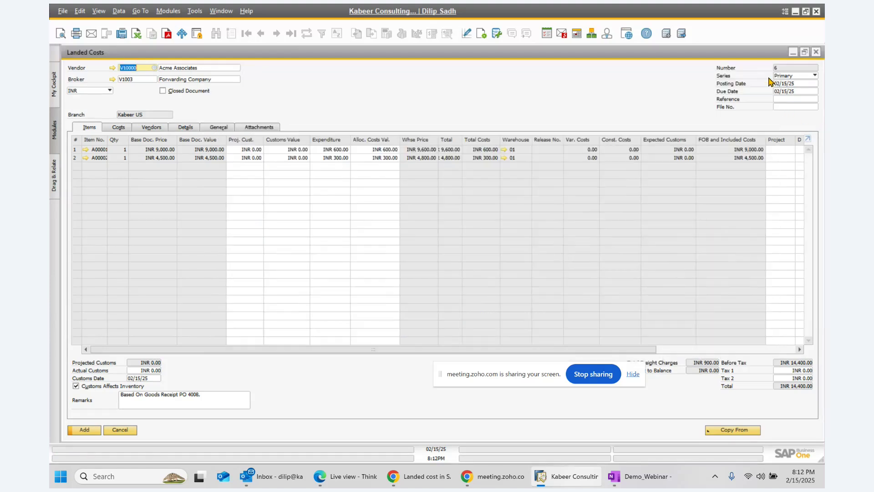
- Minimize the document, examine the allocation accounts in the purchasing Landed Costs setup, and close the setup without changes
click(793, 52)
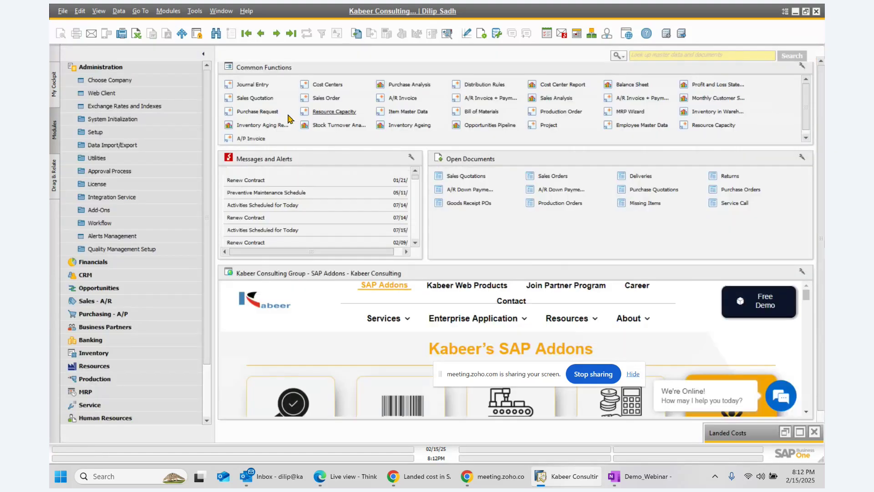
click(97, 132)
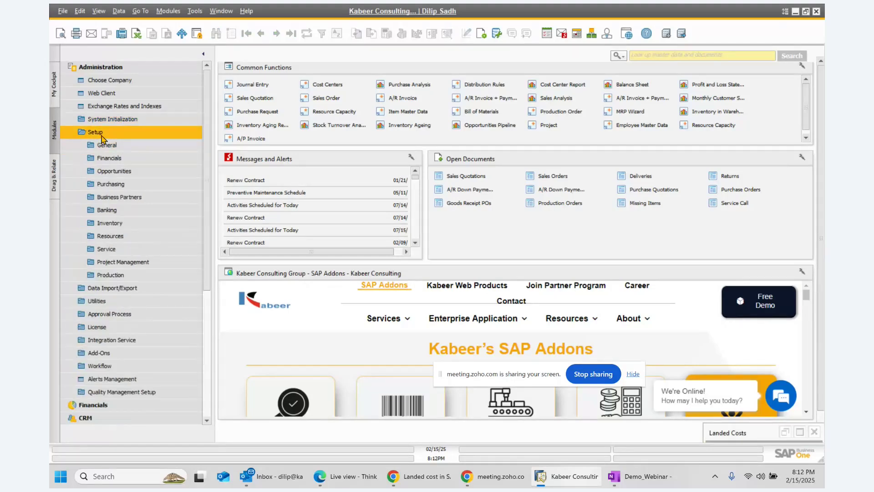
click(120, 186)
click(125, 198)
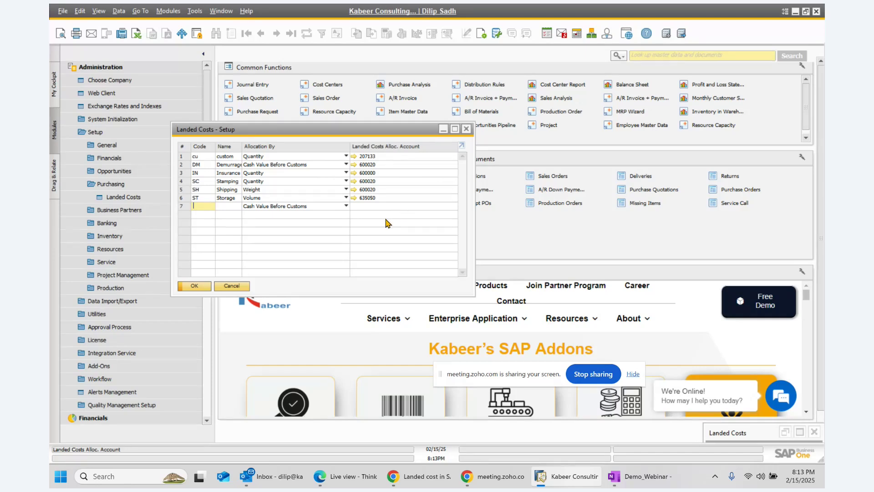
click(465, 129)
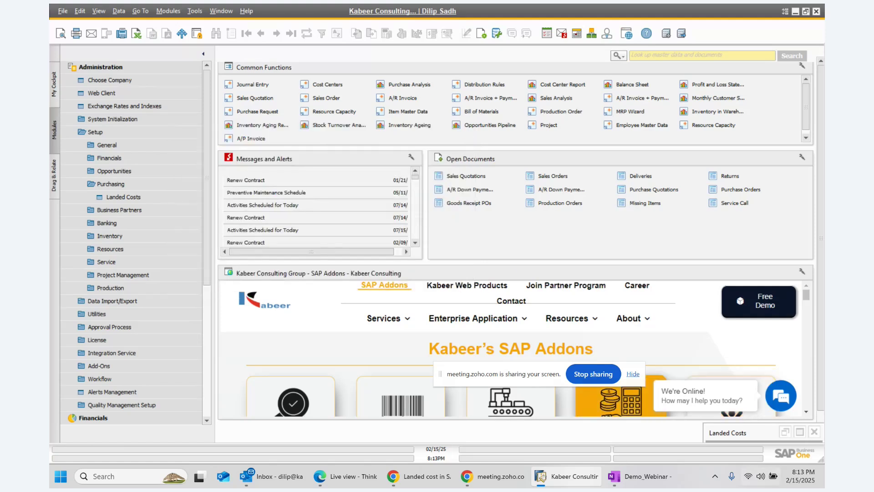
- Restore the landed costs document and add it, confirming the creation
click(800, 432)
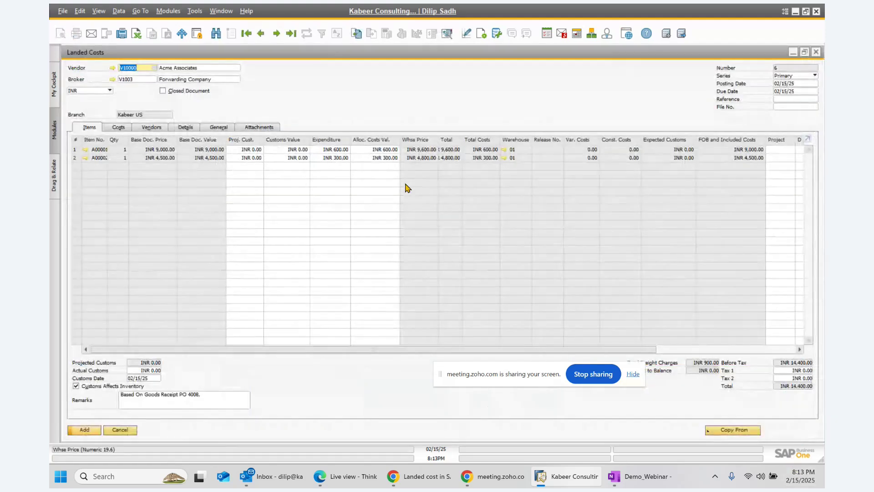
click(86, 430)
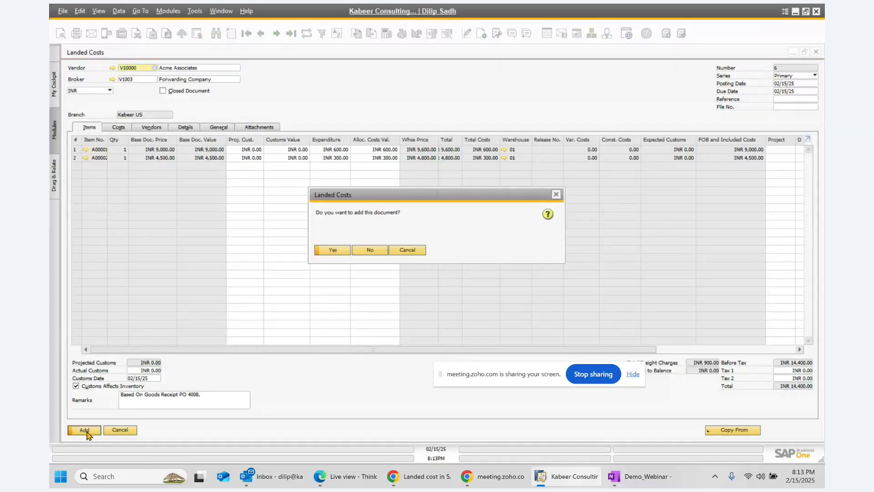
click(333, 250)
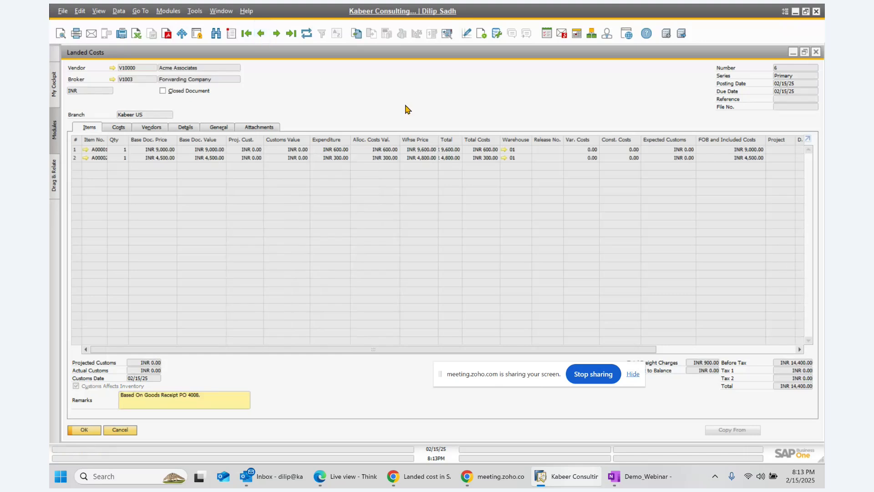
- Review the journal entry posted by the added landed costs document and close it
right_click(413, 97)
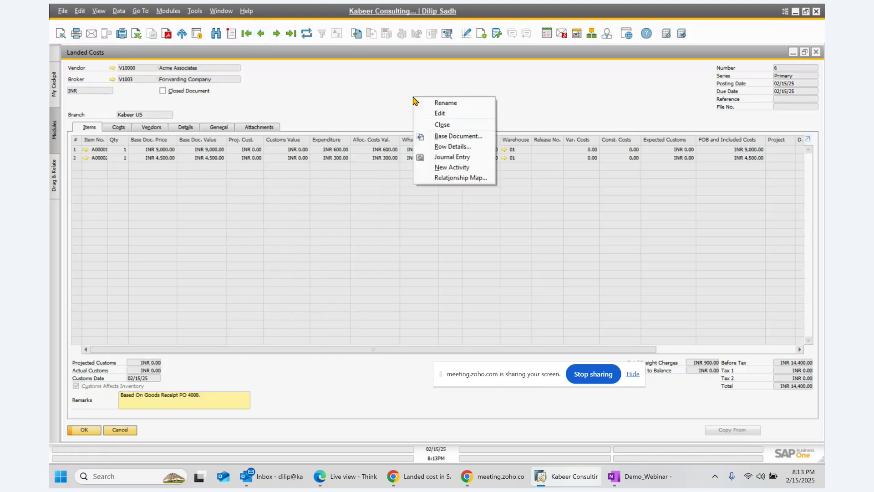
click(469, 157)
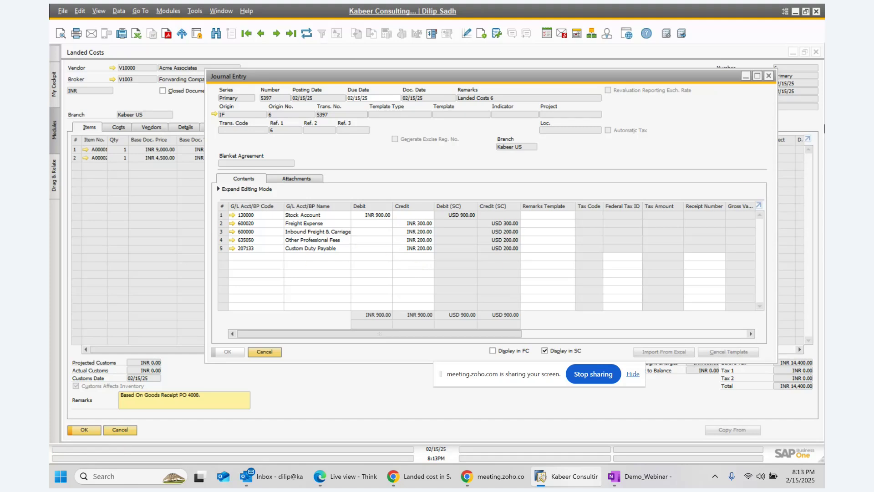
click(769, 77)
- View the relationship map of the landed costs document and open the linked Goods Receipt PO from it
right_click(526, 106)
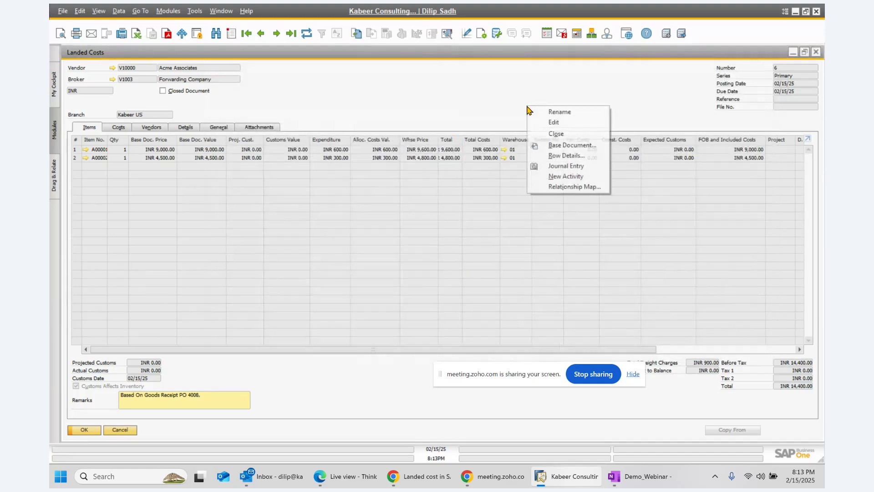
click(567, 187)
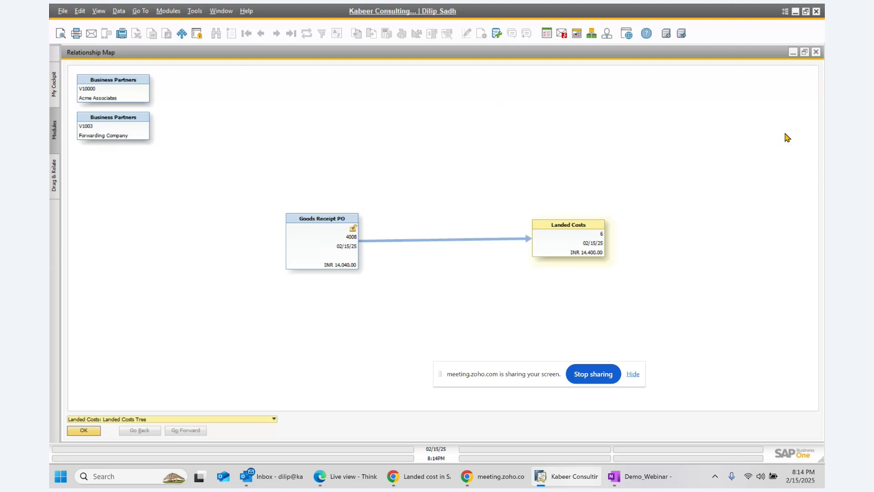
click(324, 248)
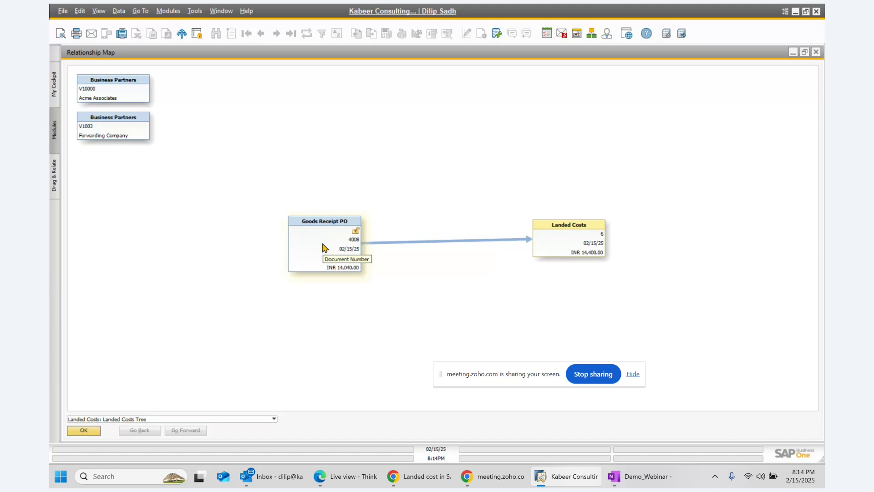
double_click(325, 248)
- Examine the Goods Receipt PO's relationship map and reopen the receipt from it
right_click(461, 102)
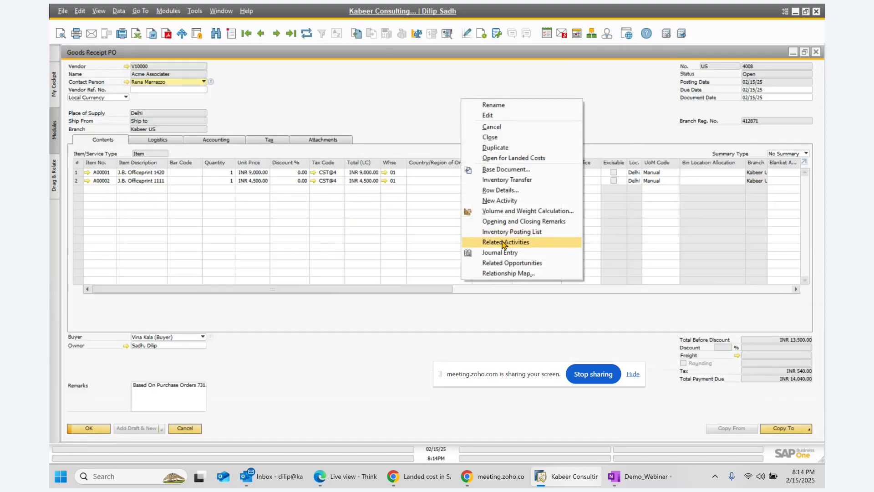
click(504, 273)
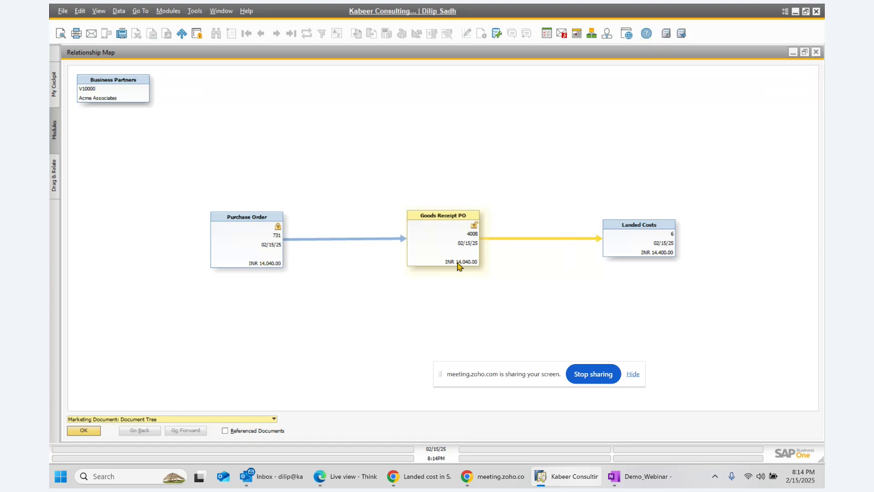
click(442, 252)
double_click(442, 252)
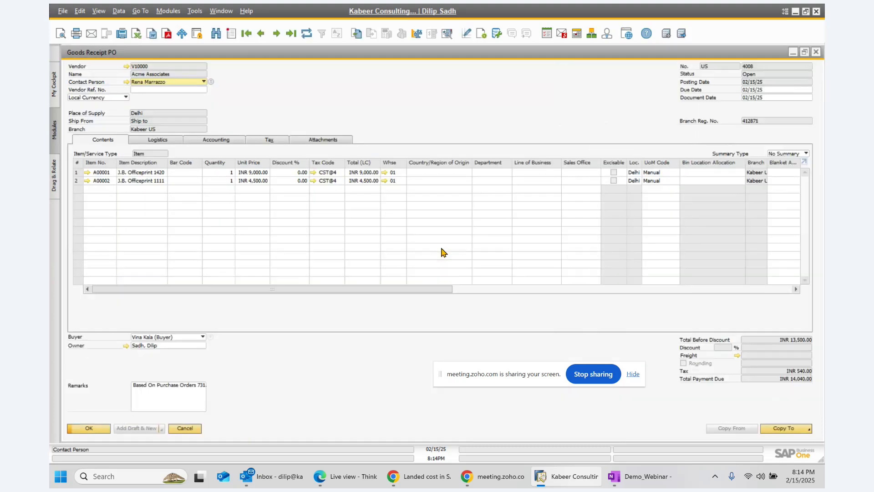
- Copy the Goods Receipt PO to an A/P invoice and add it without changing the raw material warehouse
click(791, 428)
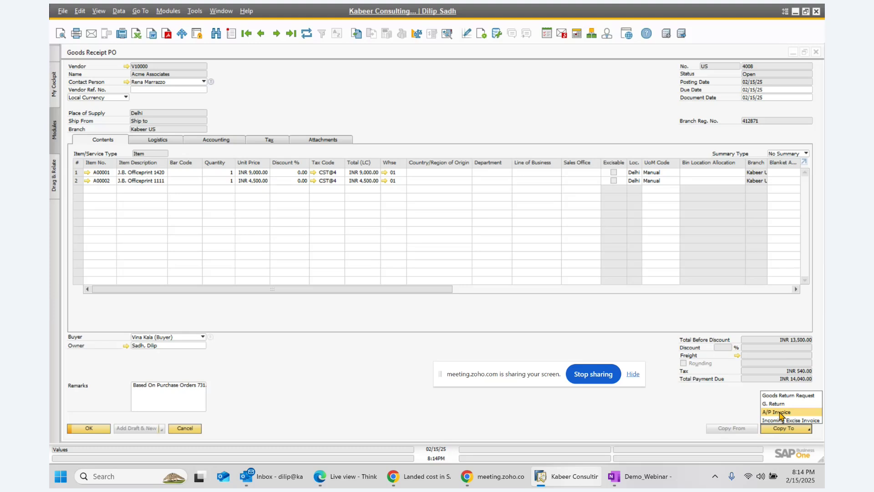
click(779, 411)
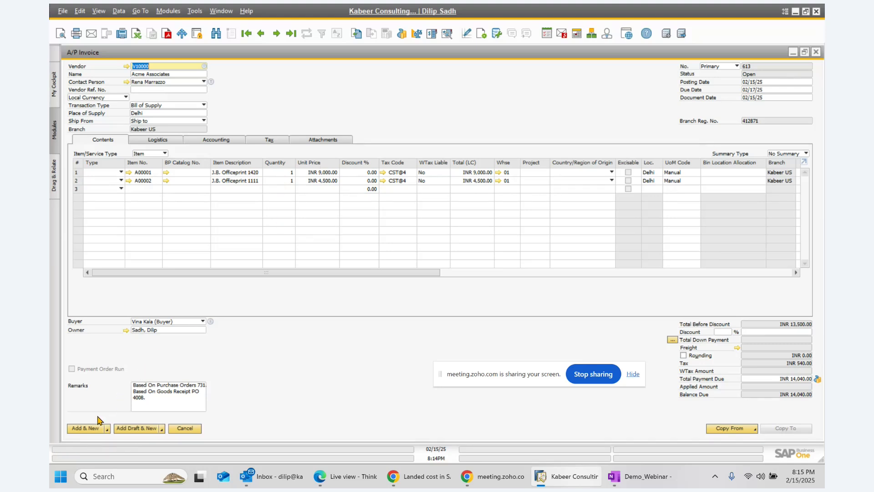
click(84, 428)
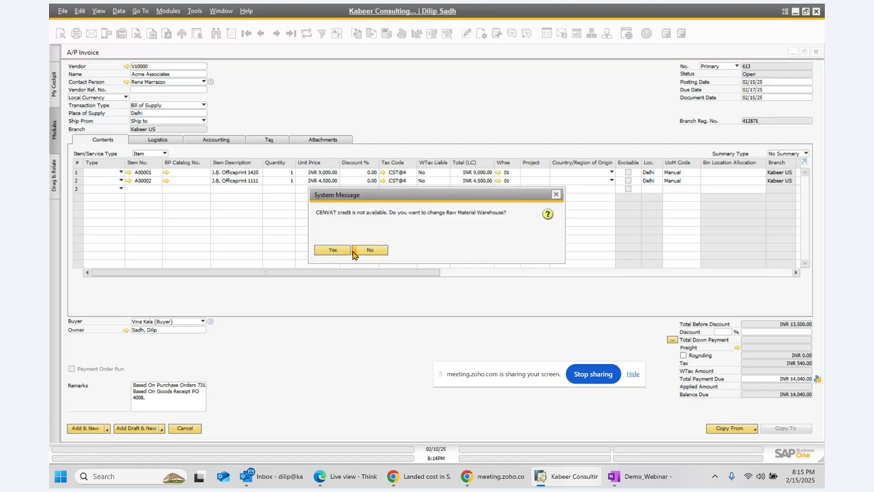
click(376, 251)
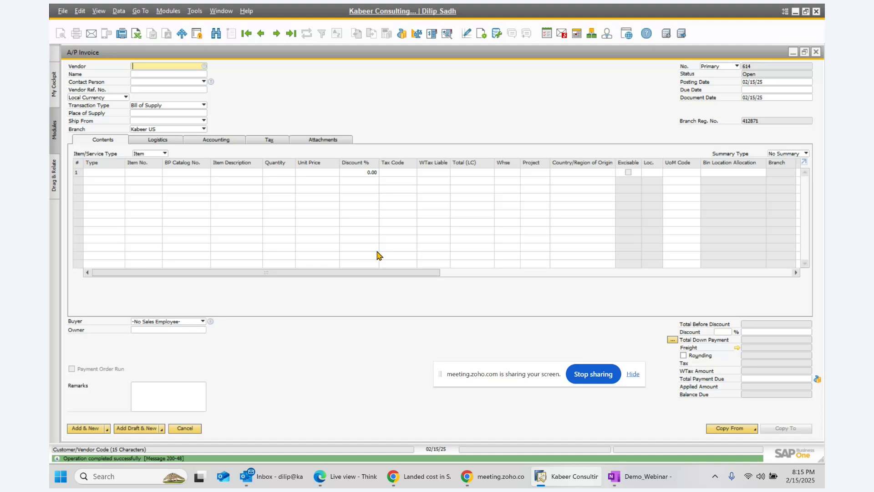
- Draw all service lines from landed costs document 6 into a new A/P invoice for vendor Forwarding Company, accepting the tax code change for all
click(204, 66)
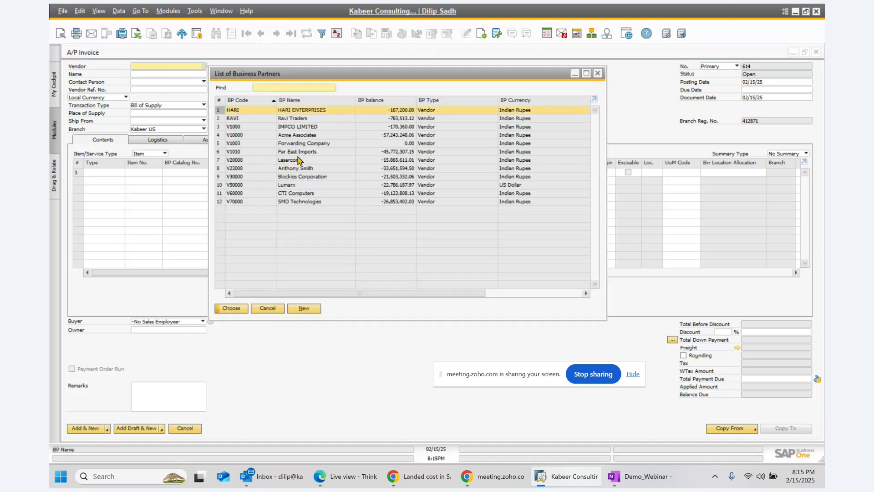
double_click(303, 143)
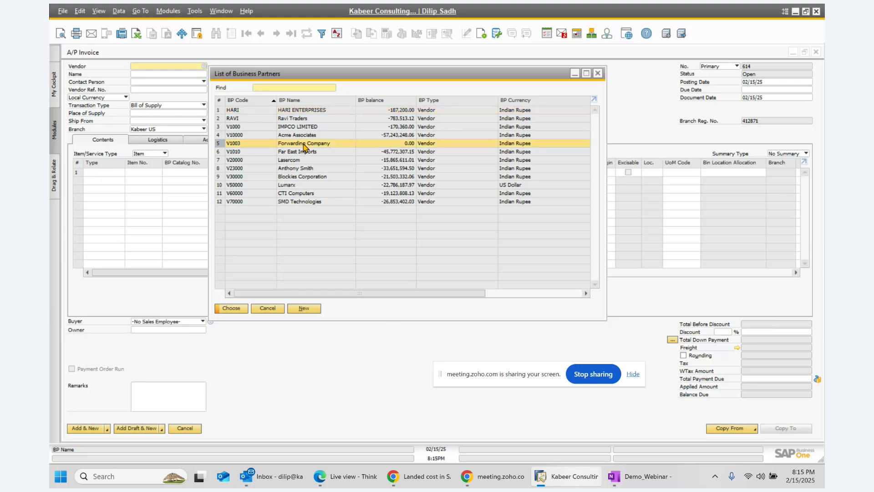
click(727, 429)
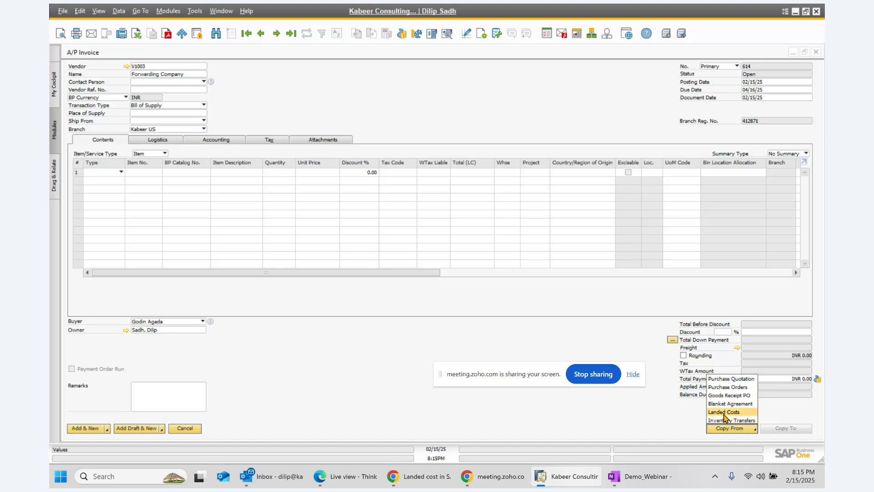
click(723, 412)
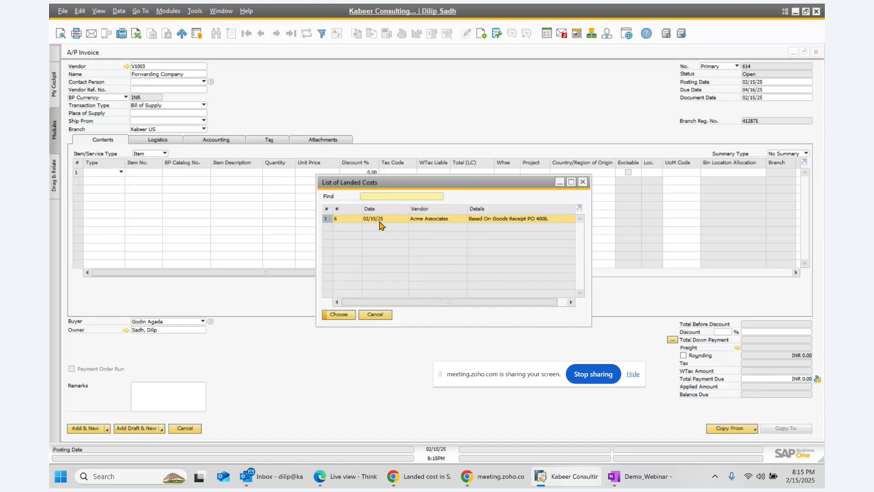
click(341, 314)
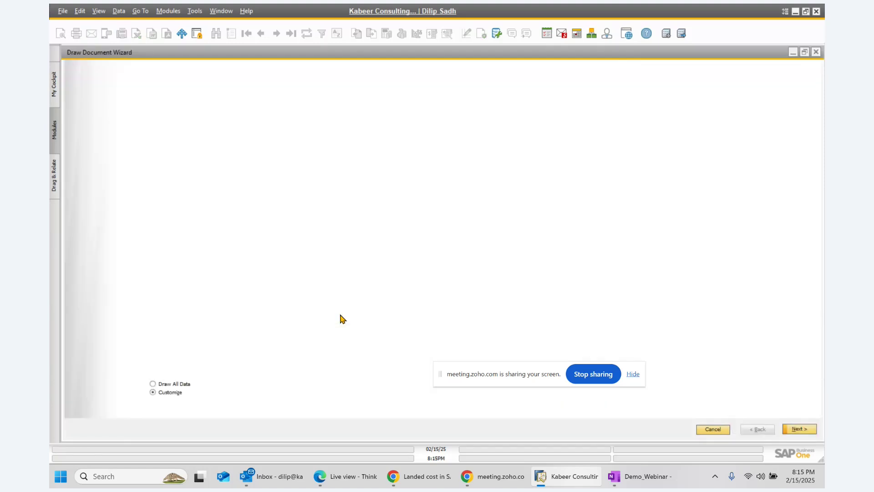
click(800, 429)
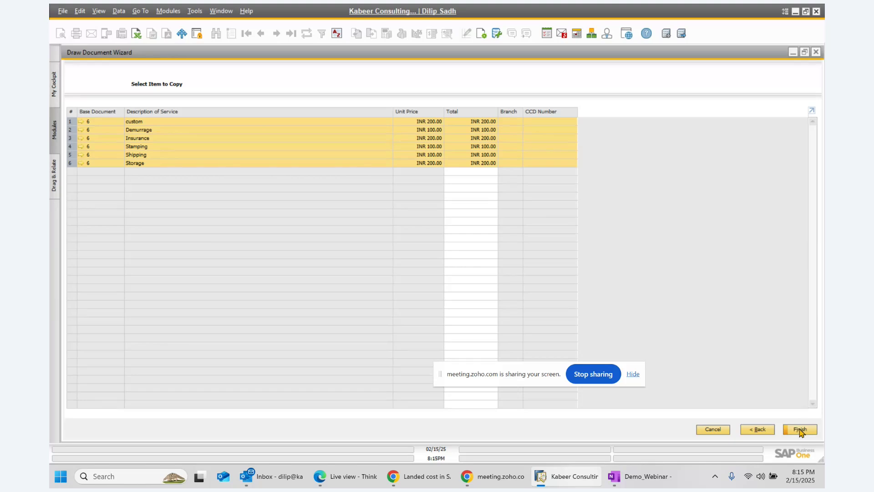
click(800, 429)
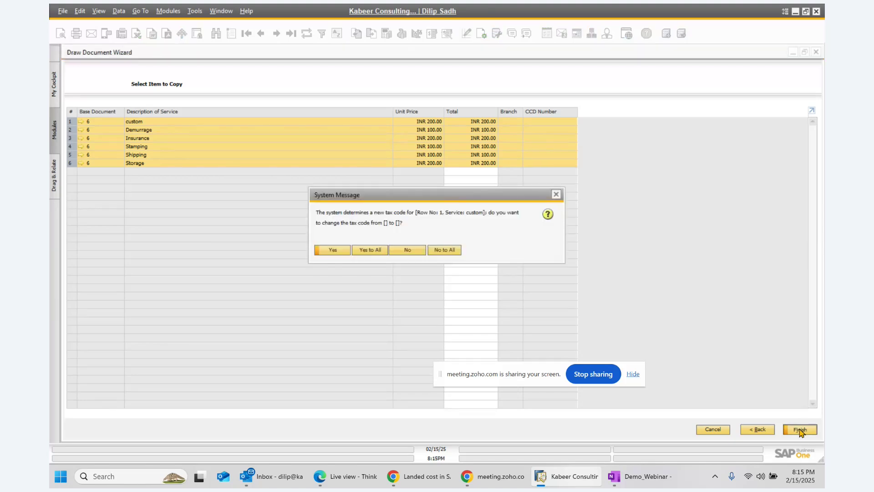
click(369, 250)
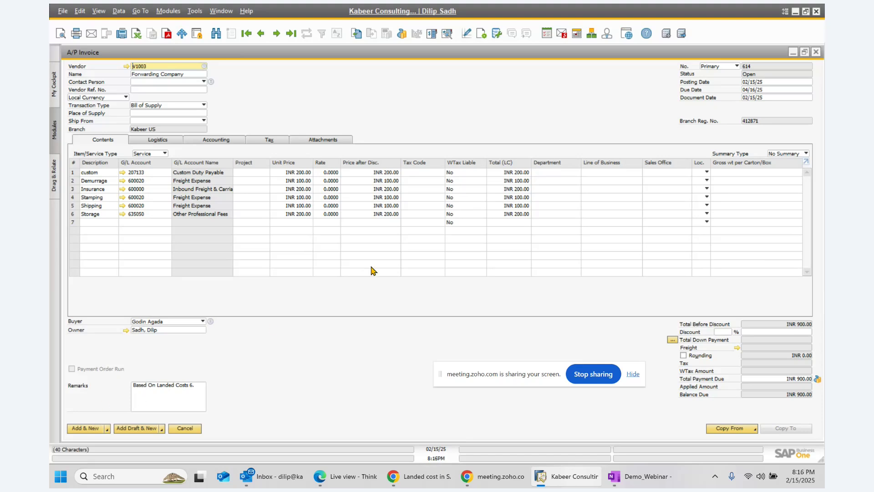
- Assign tax code CST@4 to the custom, Demurrage and Insurance lines of the A/P invoice
click(440, 174)
click(440, 173)
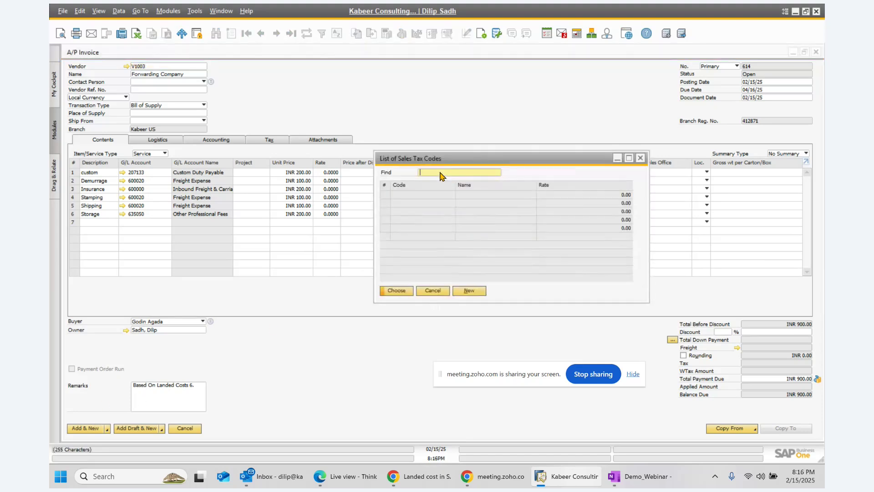
click(404, 207)
double_click(404, 207)
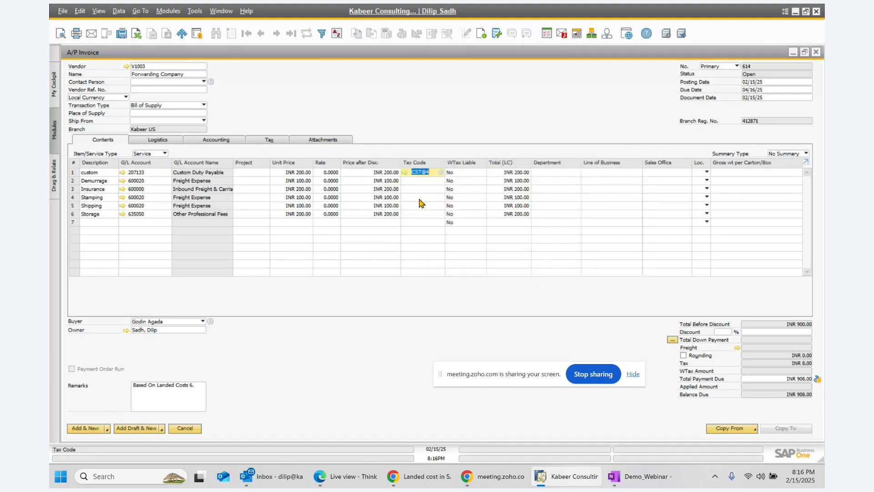
click(436, 180)
click(440, 180)
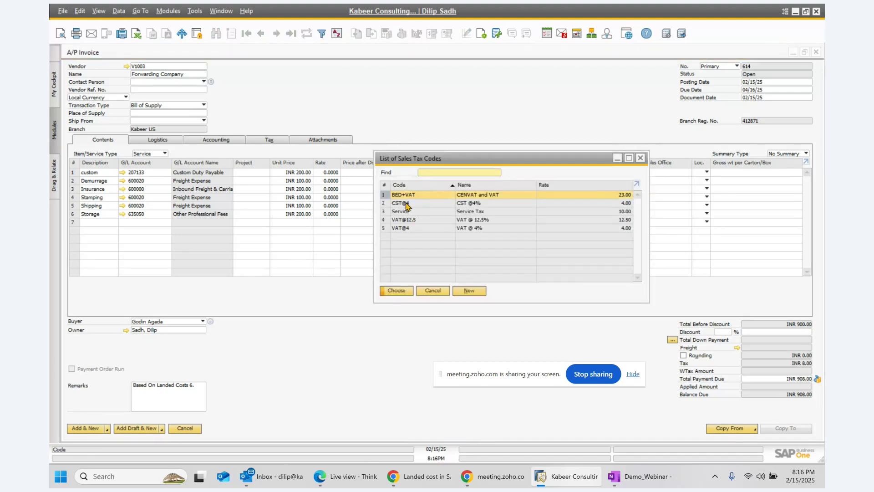
double_click(403, 203)
click(439, 189)
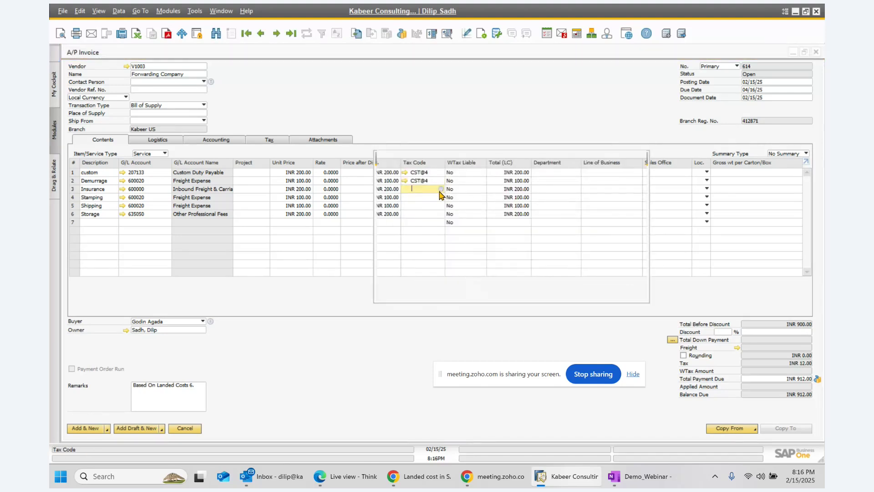
click(440, 189)
double_click(405, 207)
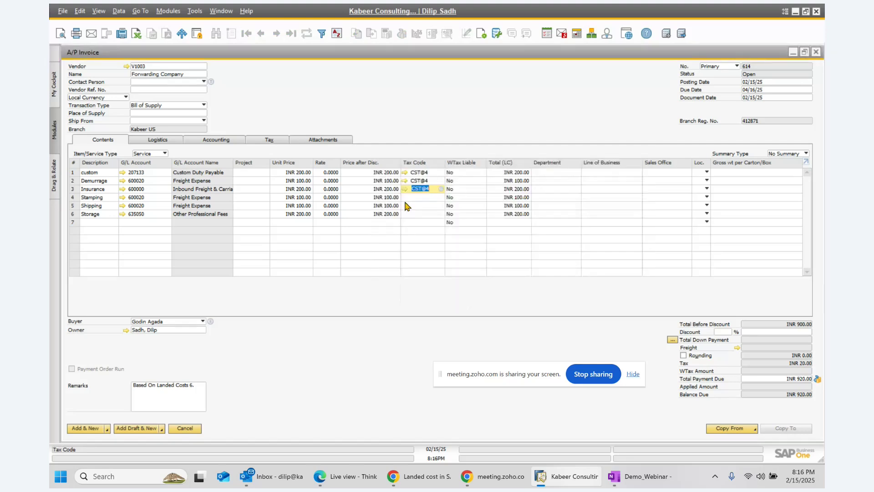
- Assign tax code CST@4 to the Stamping, Shipping and Storage lines of the A/P invoice
click(428, 197)
click(440, 197)
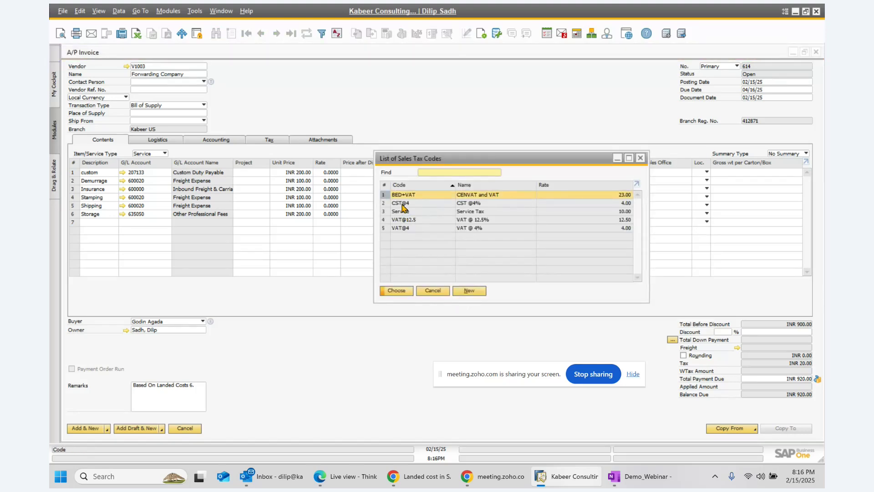
double_click(402, 205)
click(428, 205)
click(439, 206)
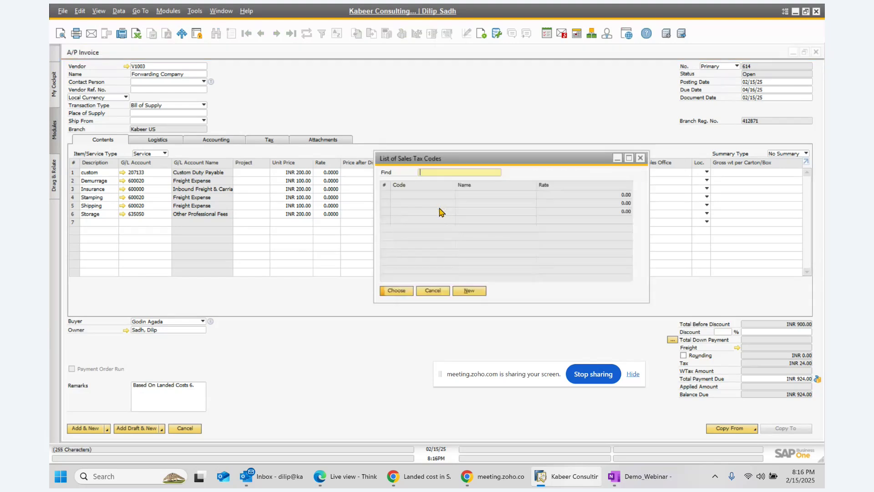
double_click(403, 204)
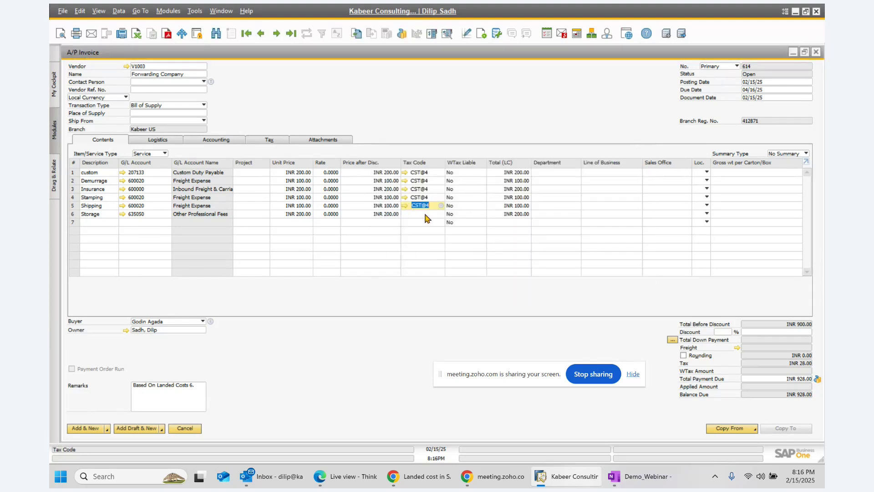
click(427, 213)
click(441, 214)
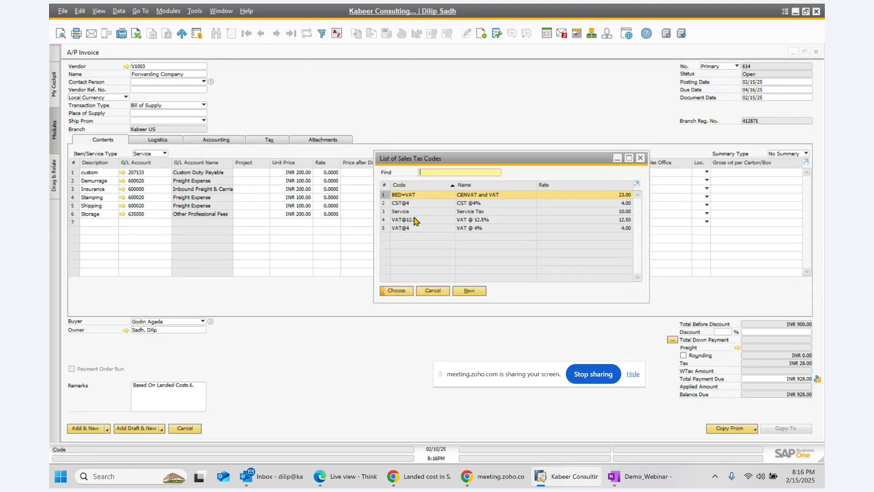
click(402, 204)
double_click(403, 207)
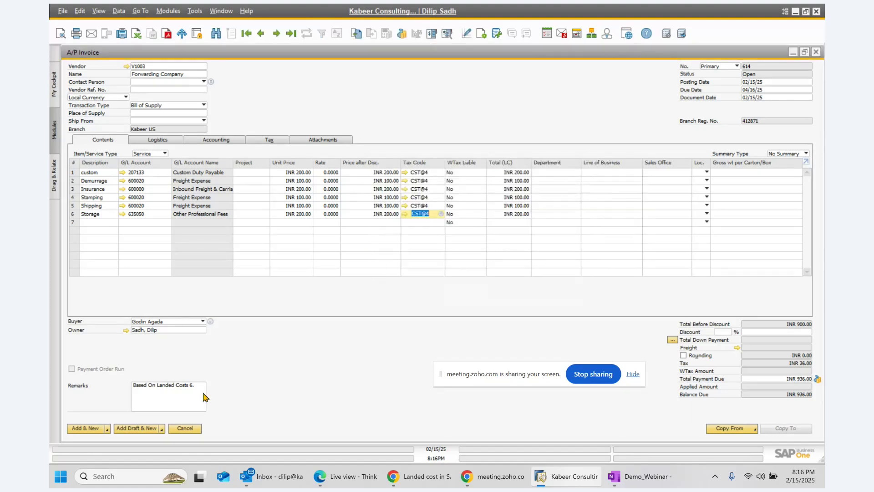
- Try to add the A/P invoice, and change its due date to 02/15/25
click(82, 428)
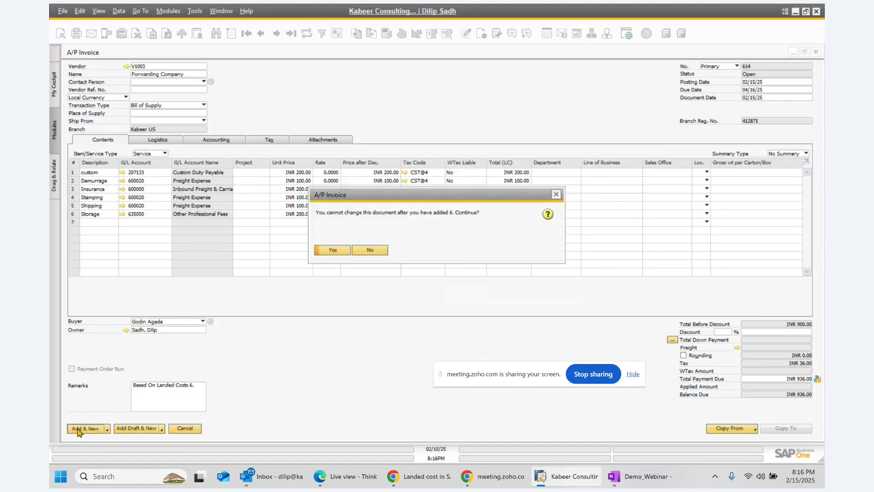
click(330, 250)
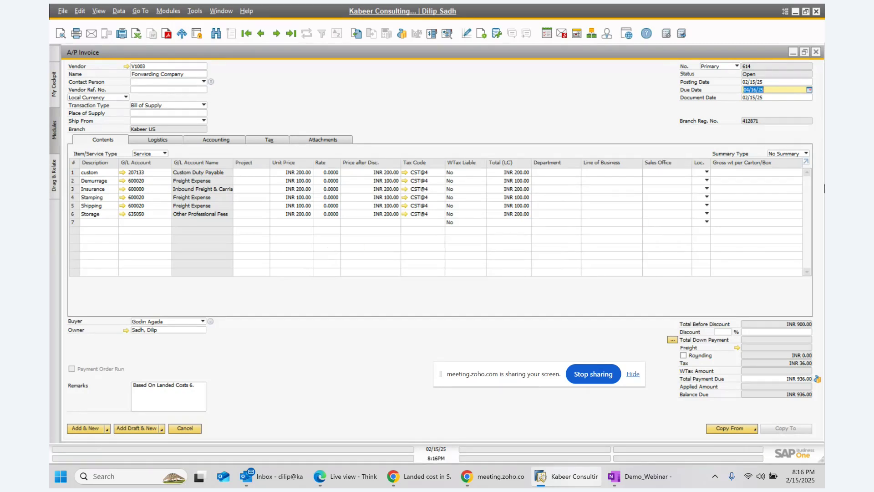
click(789, 91)
click(809, 90)
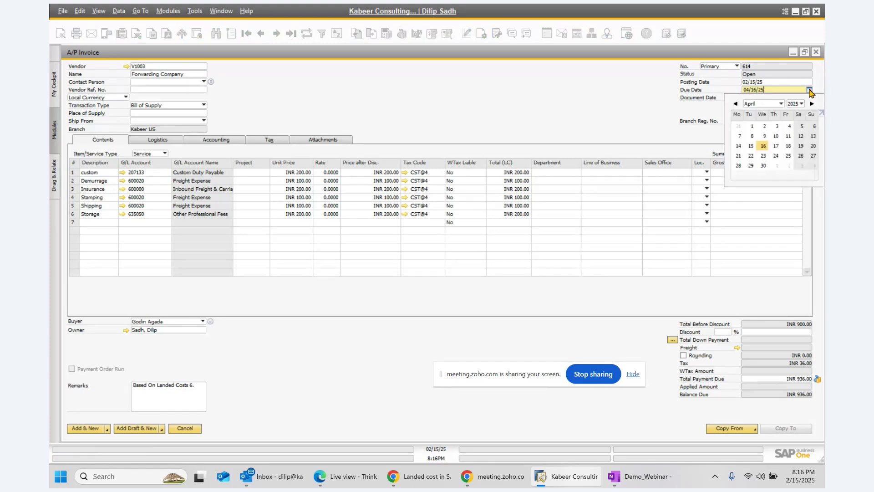
click(735, 104)
click(736, 104)
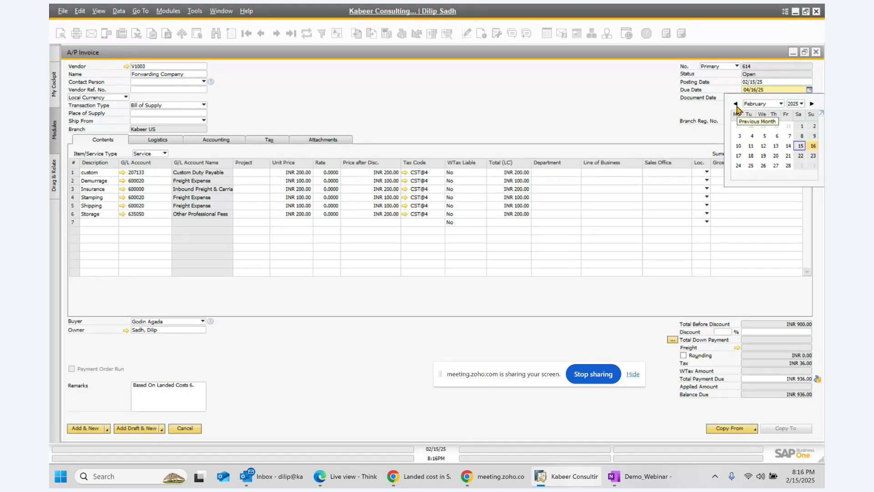
click(800, 146)
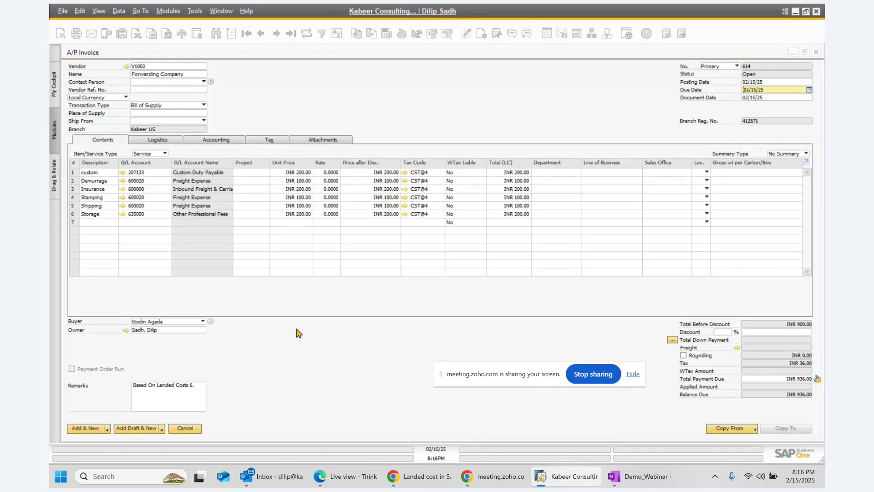
- Accept the non-working due date and try again to add the A/P invoice
click(82, 428)
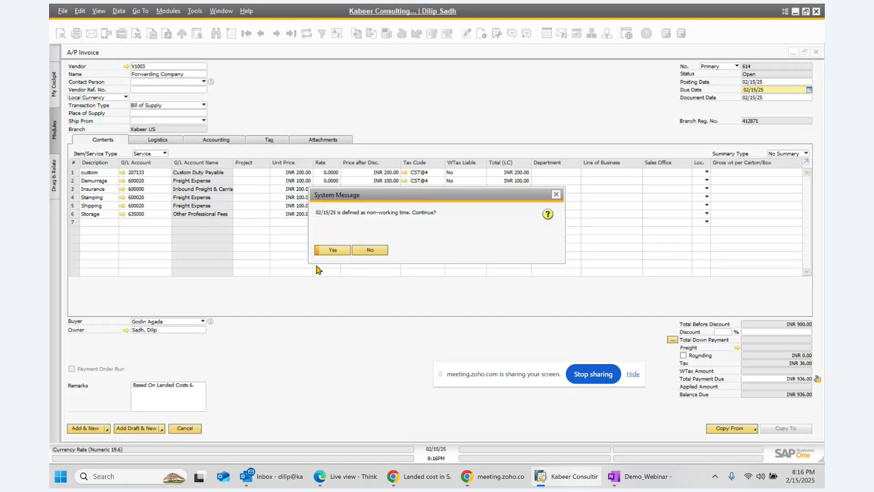
click(330, 254)
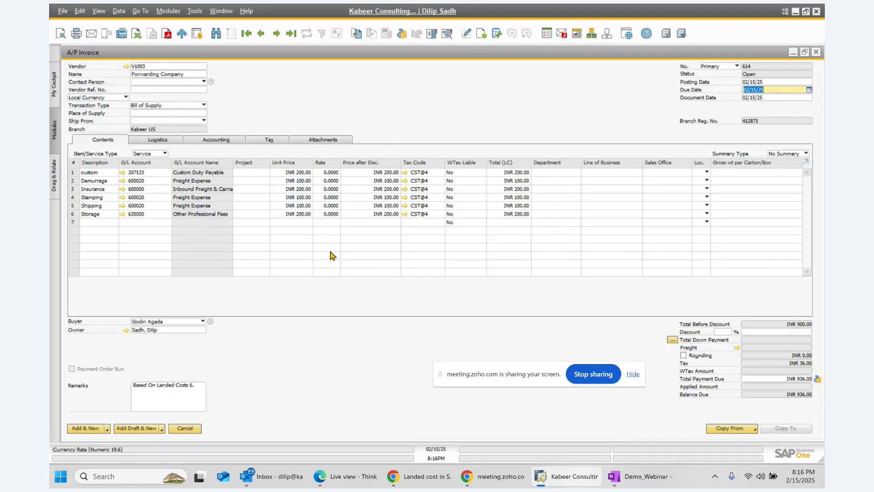
click(92, 433)
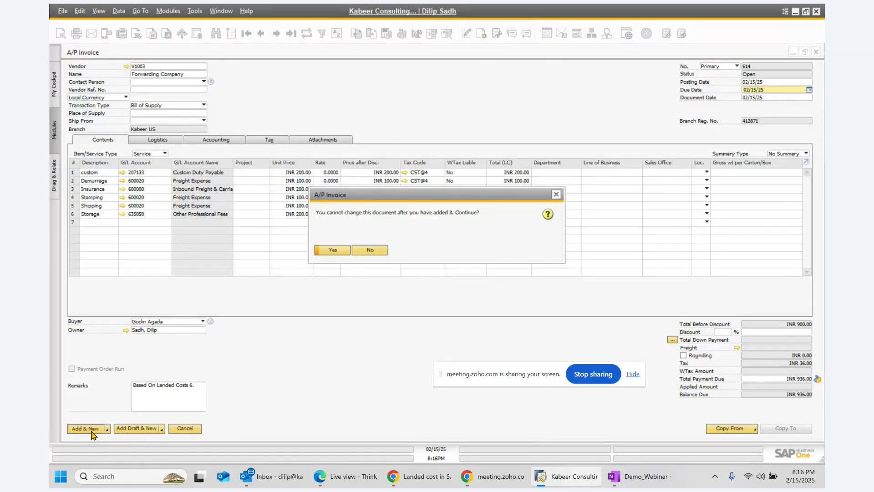
click(332, 251)
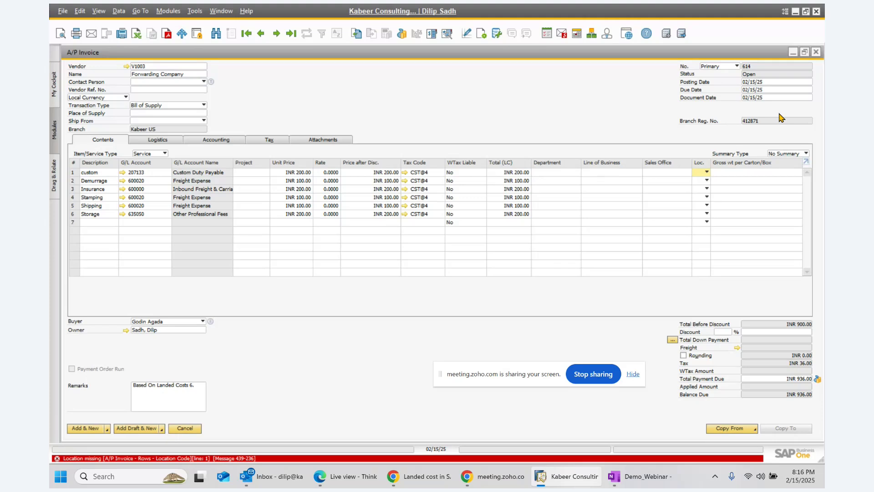
- Set the location to Bangalore for all six service lines of the A/P invoice
click(706, 171)
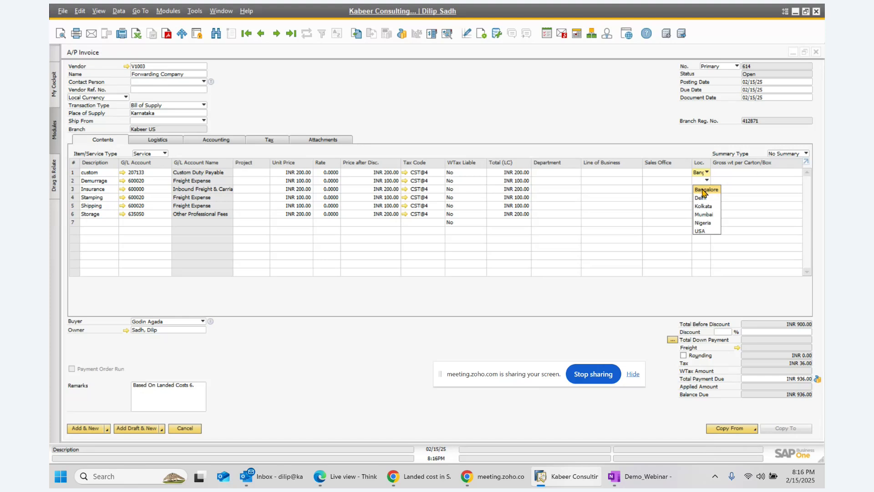
click(704, 192)
click(703, 190)
click(700, 198)
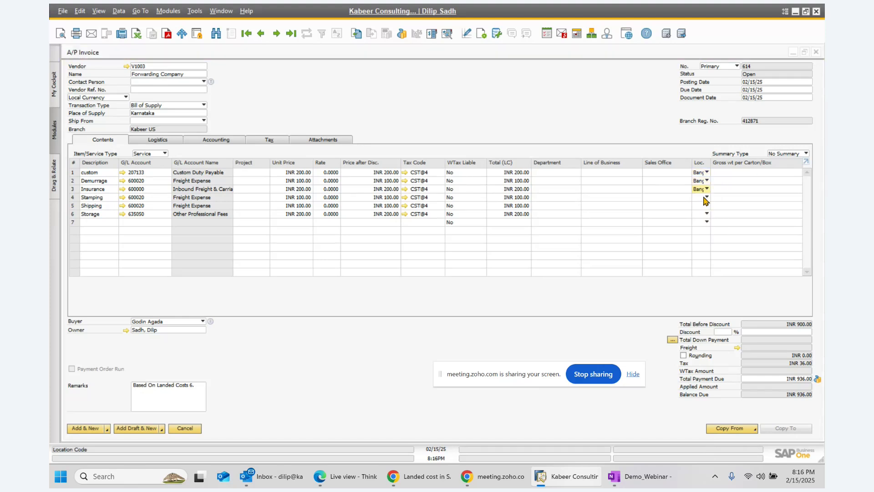
click(705, 197)
click(704, 206)
click(706, 206)
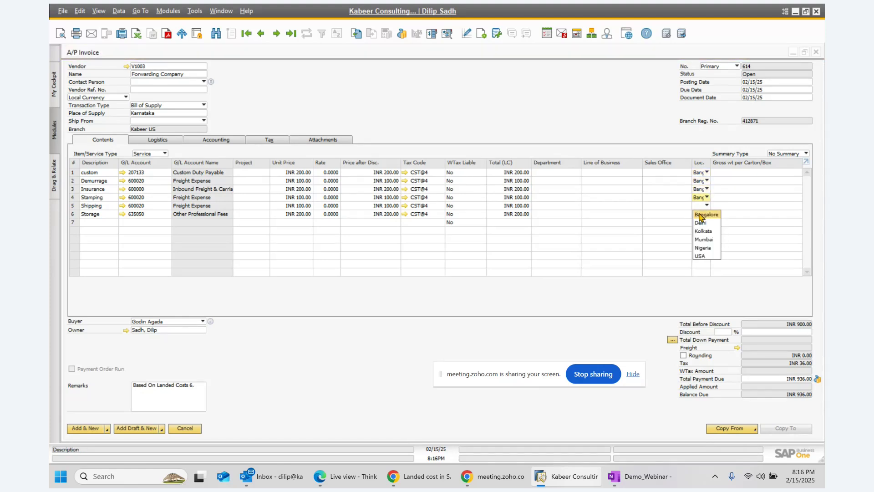
click(703, 214)
click(705, 214)
click(701, 223)
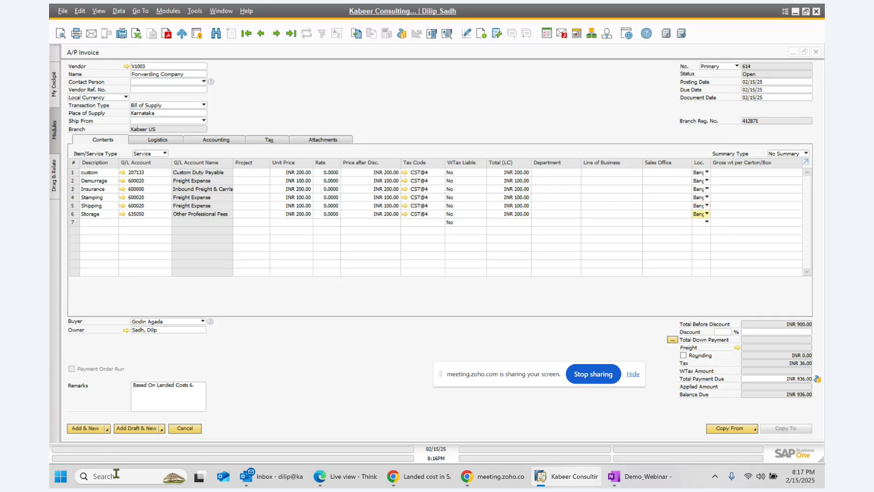
- Add the forwarding company's A/P invoice, confirming that it cannot be changed, and bring the posted invoice back up
click(84, 429)
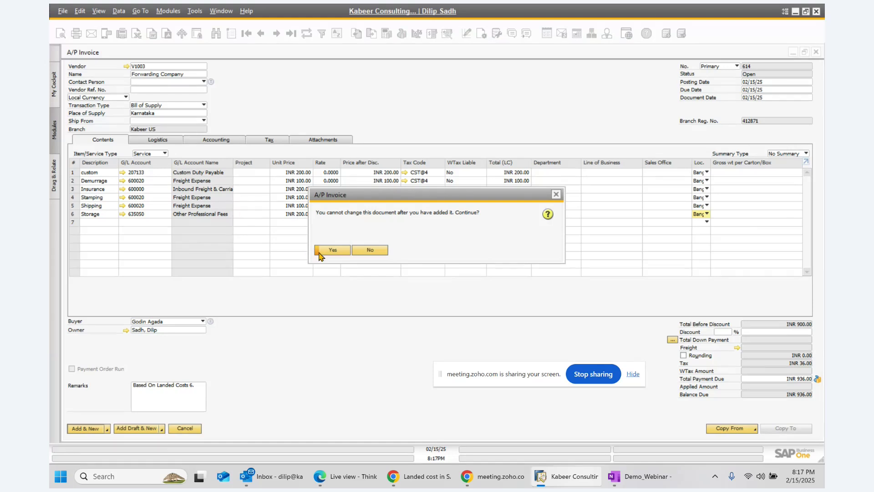
click(331, 250)
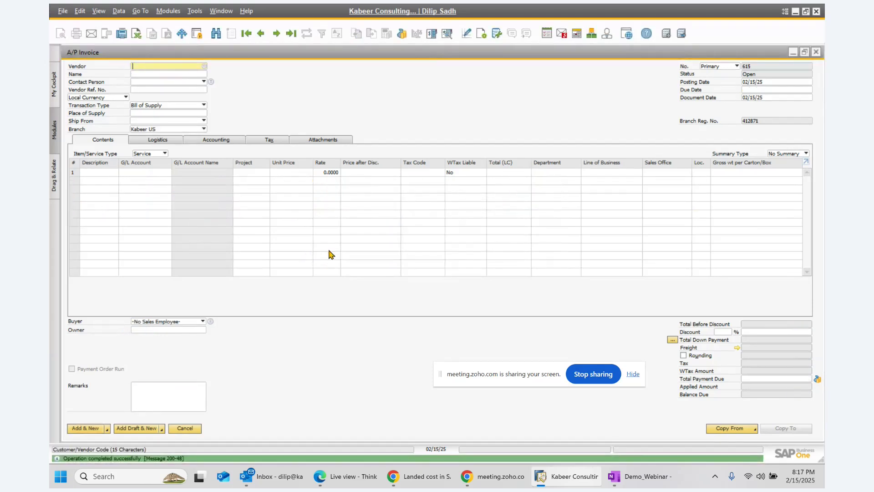
click(261, 33)
- Display the relationship map of the posted A/P invoice and open the Landed Costs document from it
right_click(453, 111)
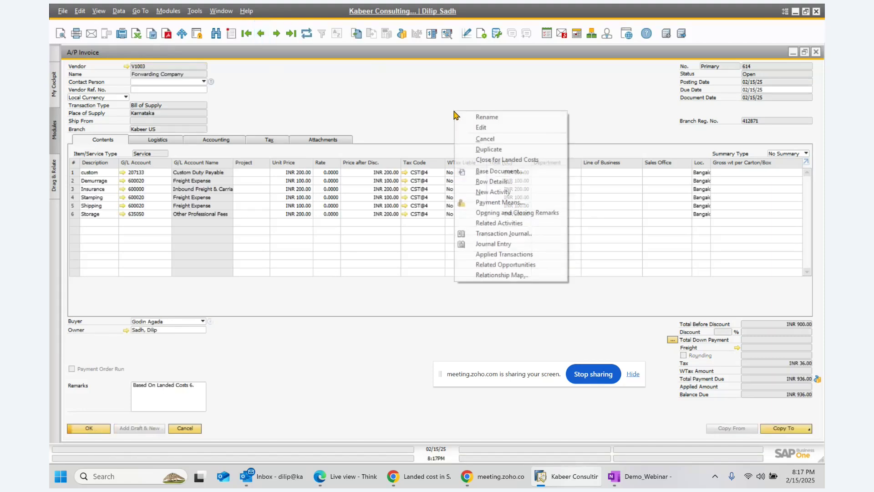
click(495, 276)
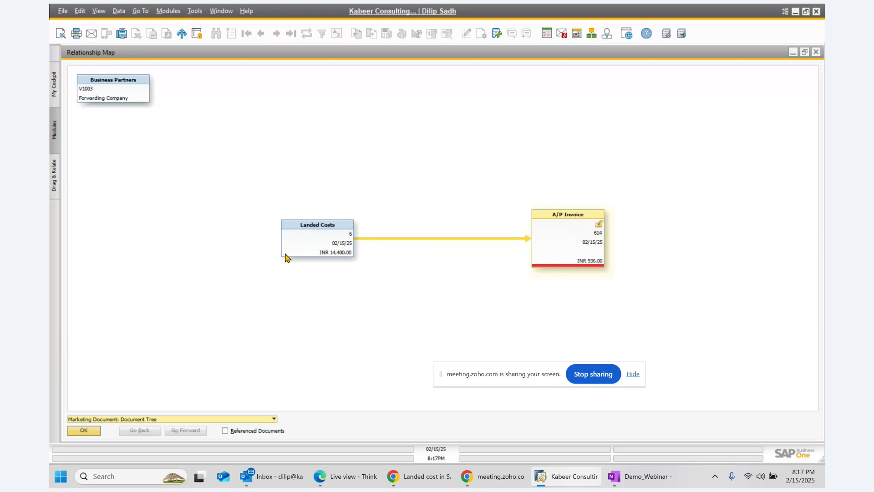
double_click(312, 246)
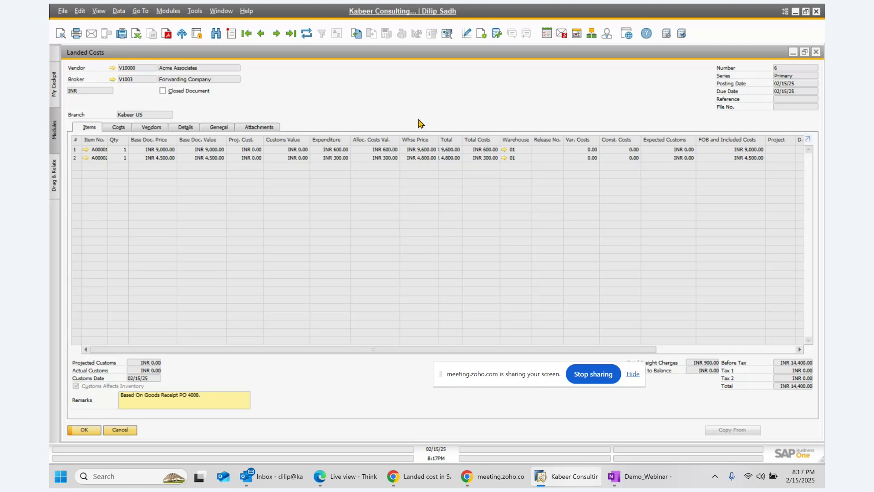
- Display the relationship map of the Landed Costs document and open the Goods Receipt PO from it
right_click(426, 110)
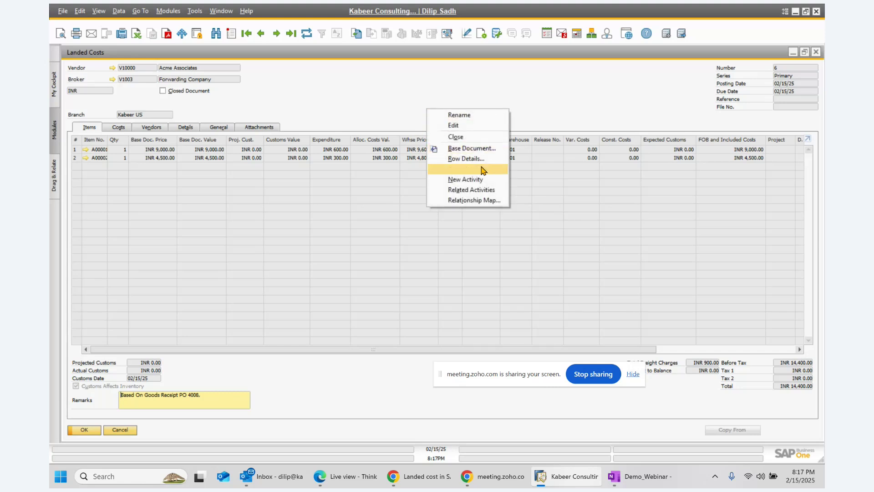
click(481, 203)
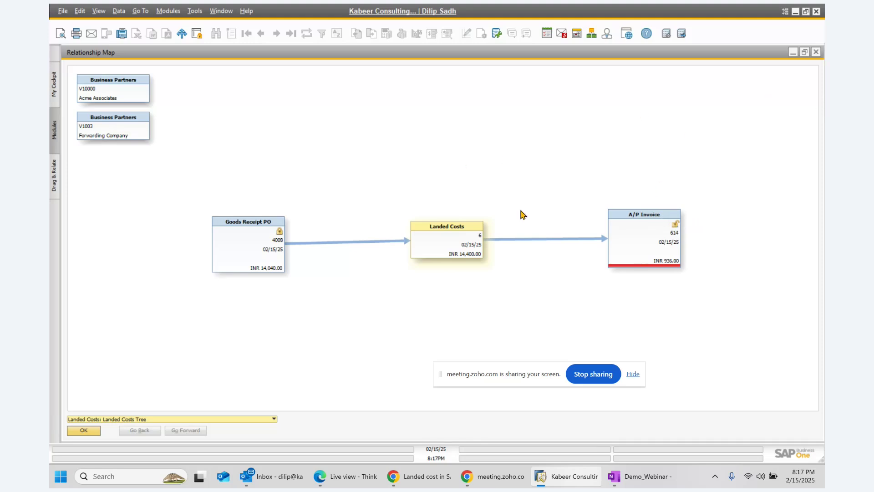
click(257, 239)
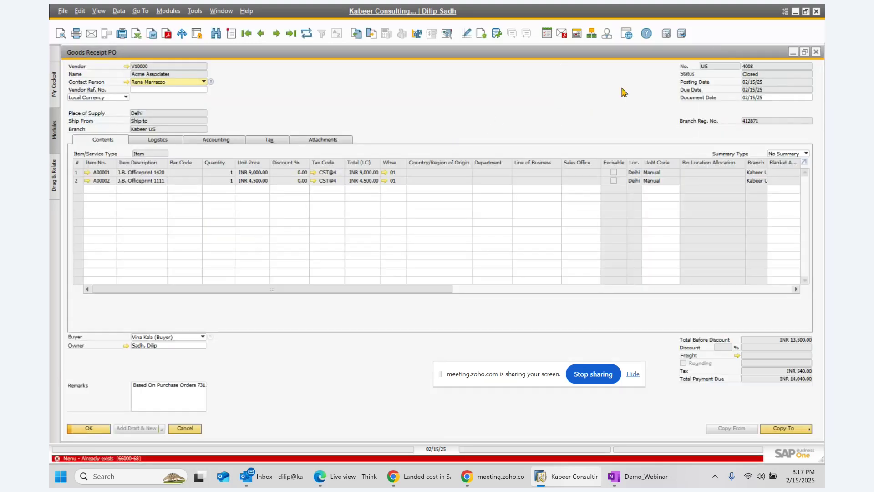
- Close the open document and relationship map windows one after another, and stop sharing the screen
click(817, 52)
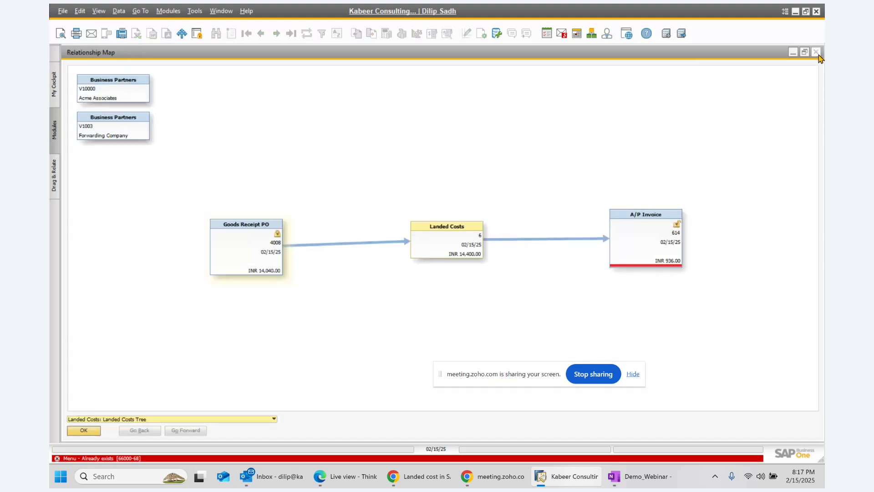
click(816, 52)
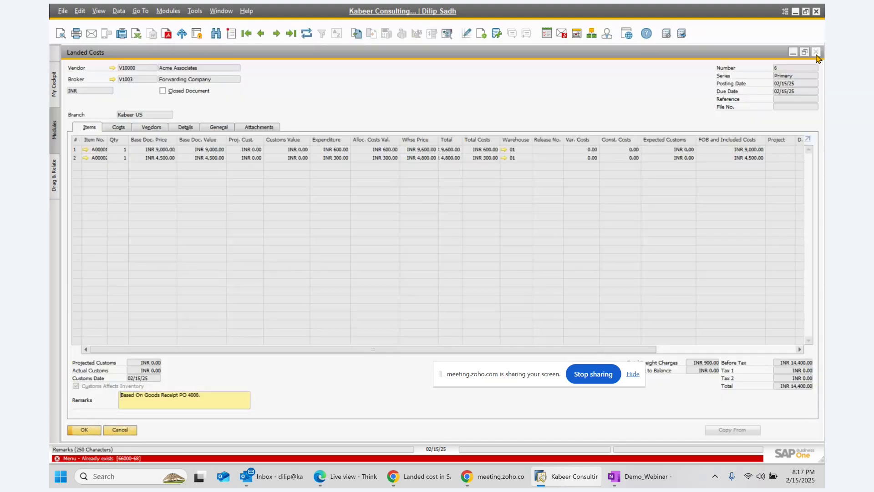
click(817, 54)
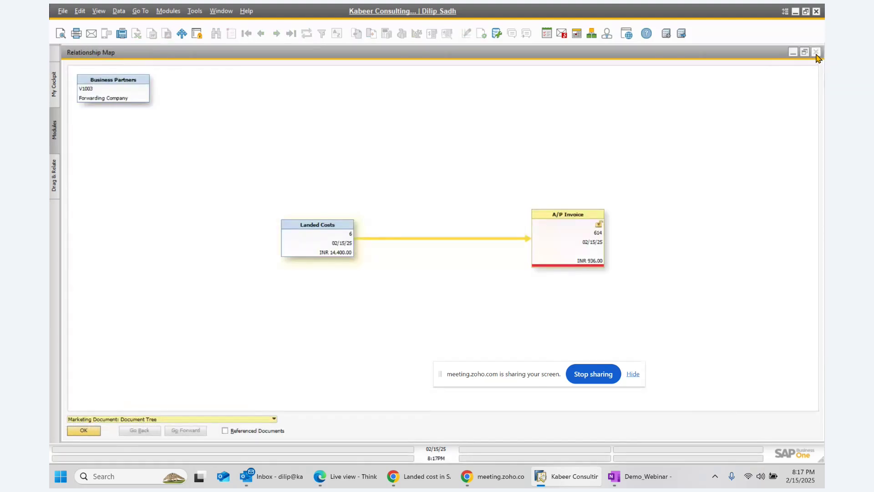
click(816, 53)
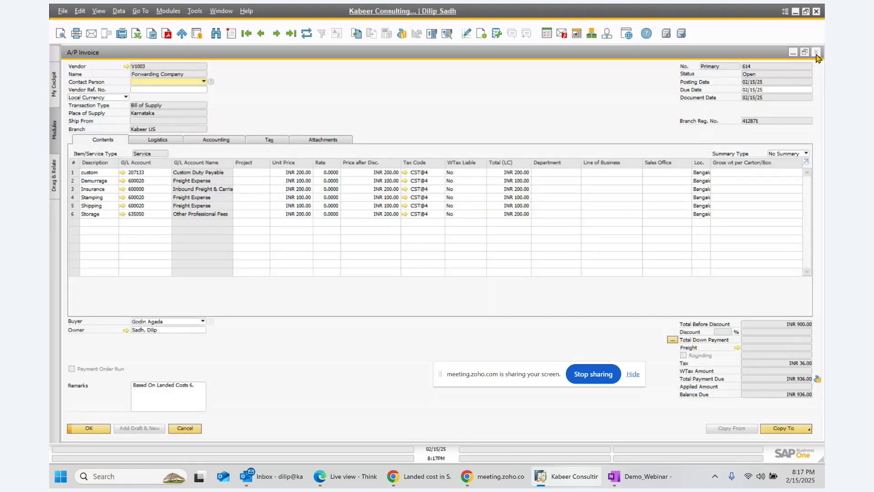
click(816, 53)
click(816, 52)
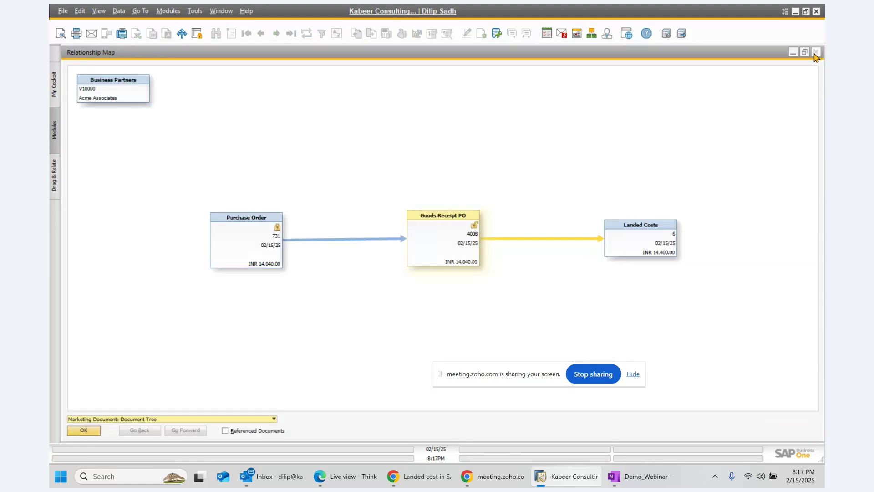
click(817, 52)
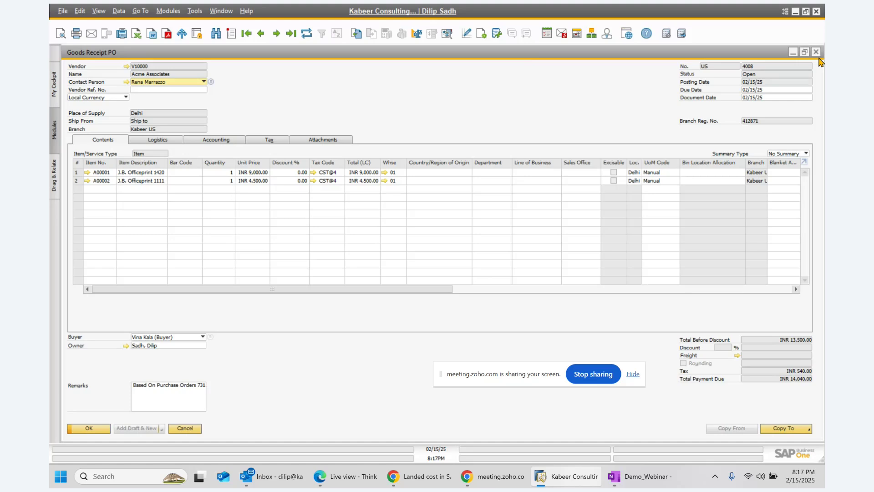
click(816, 53)
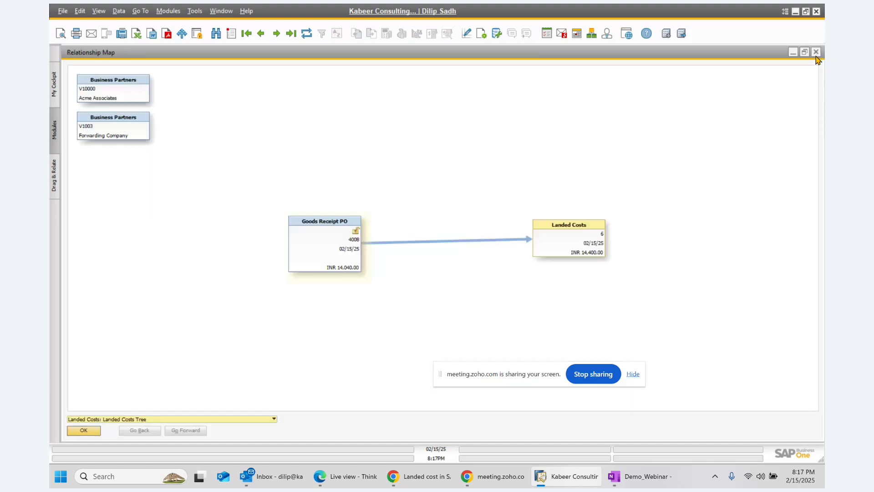
click(593, 385)
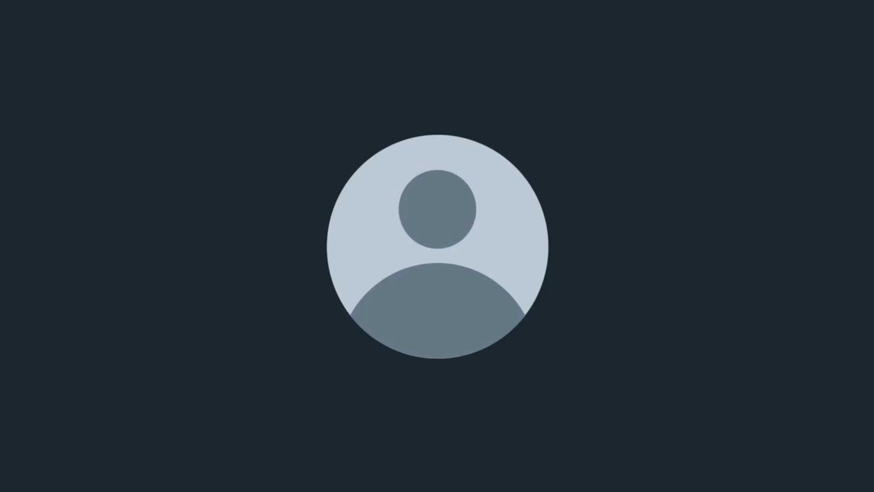